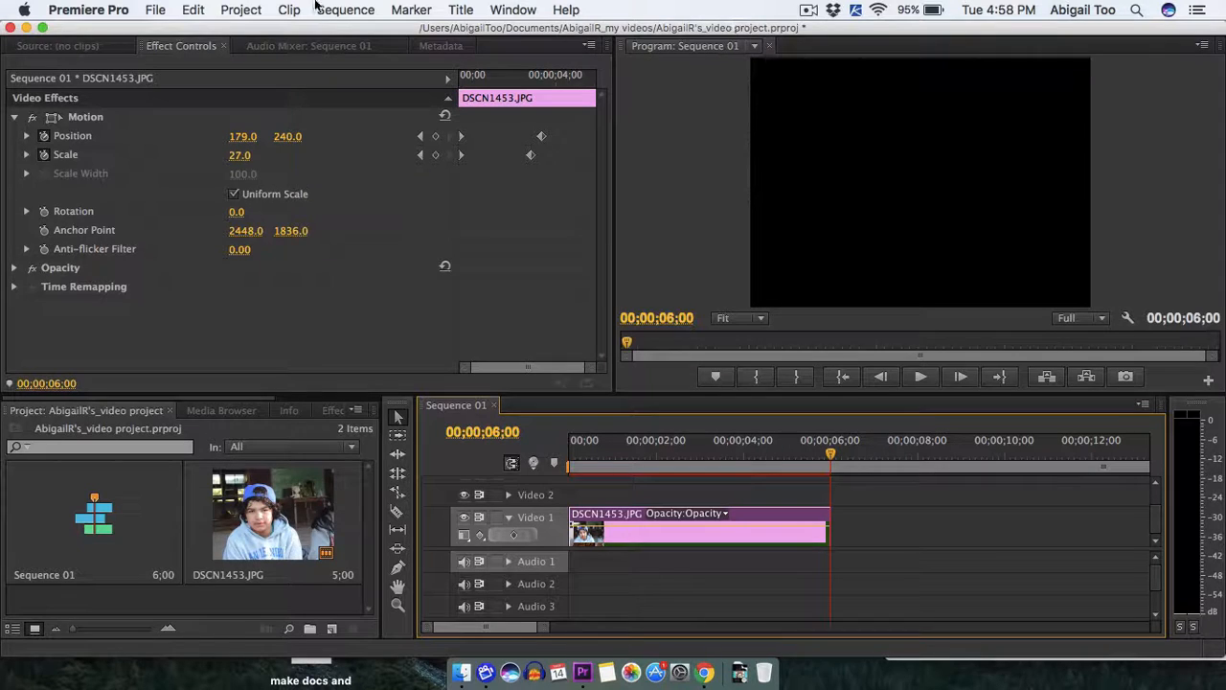
Create a new title, naming it with the pictured person's first name followed by "Title".
{"action": "left_click", "coordinate": [156, 11]}
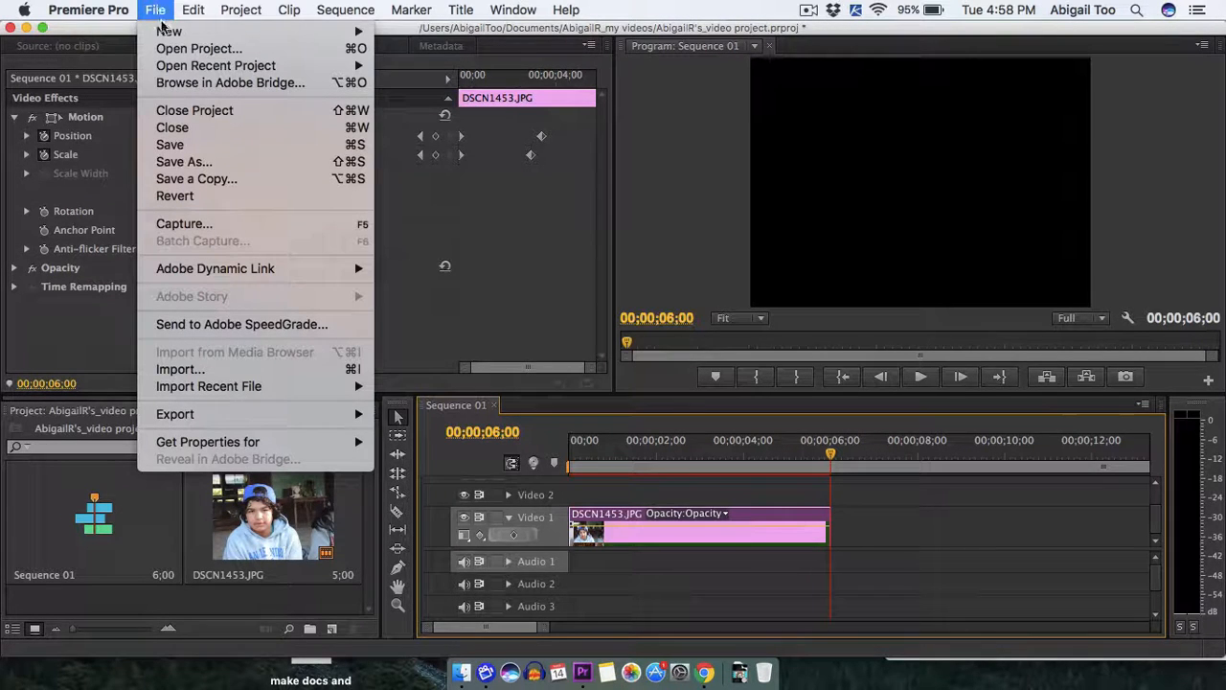
{"action": "mouse_move", "coordinate": [165, 32]}
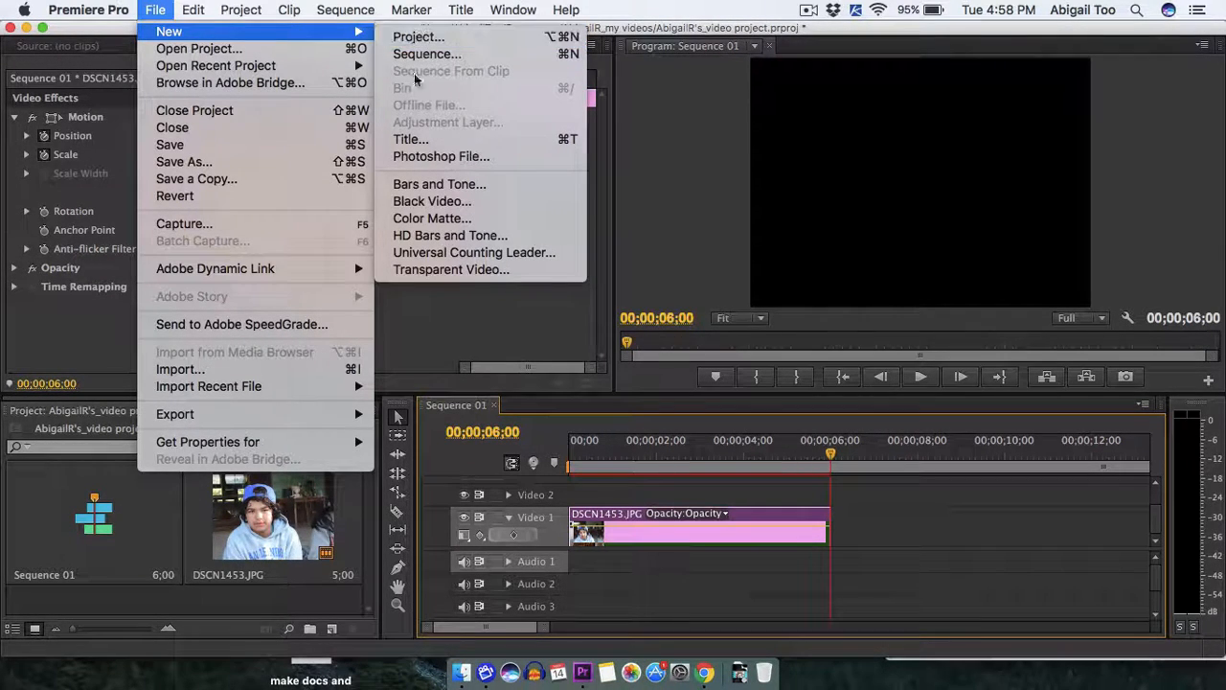
{"action": "left_click", "coordinate": [403, 141]}
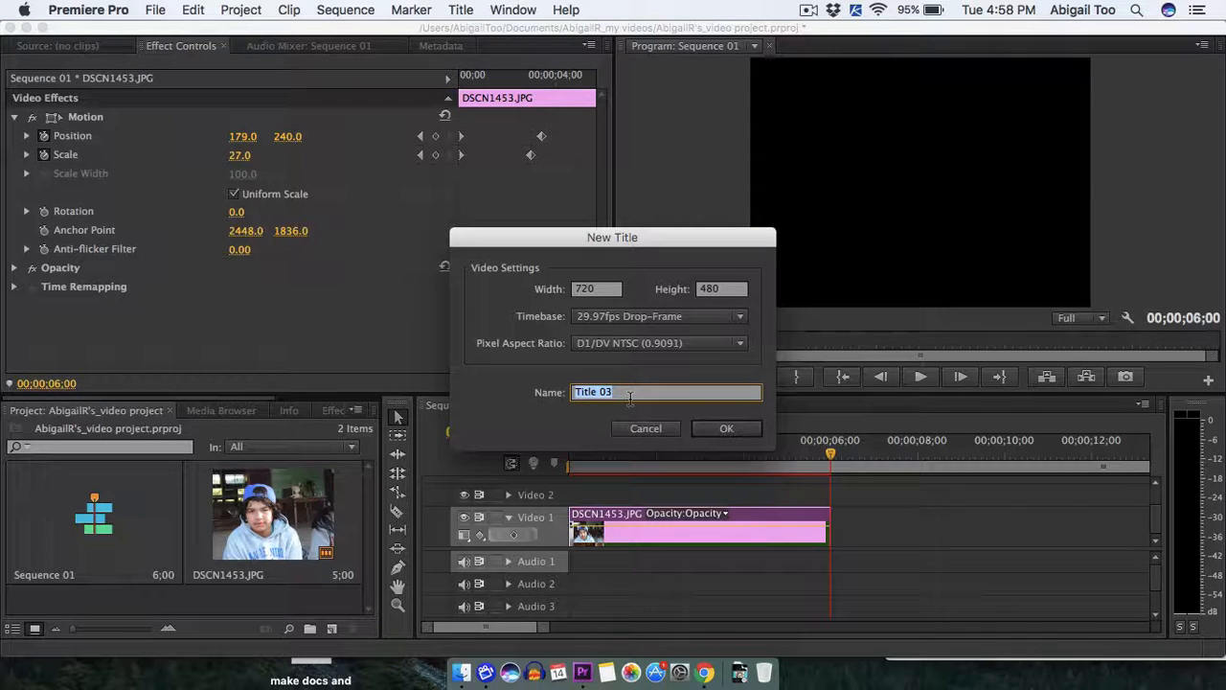
{"action": "type", "text": "E"}
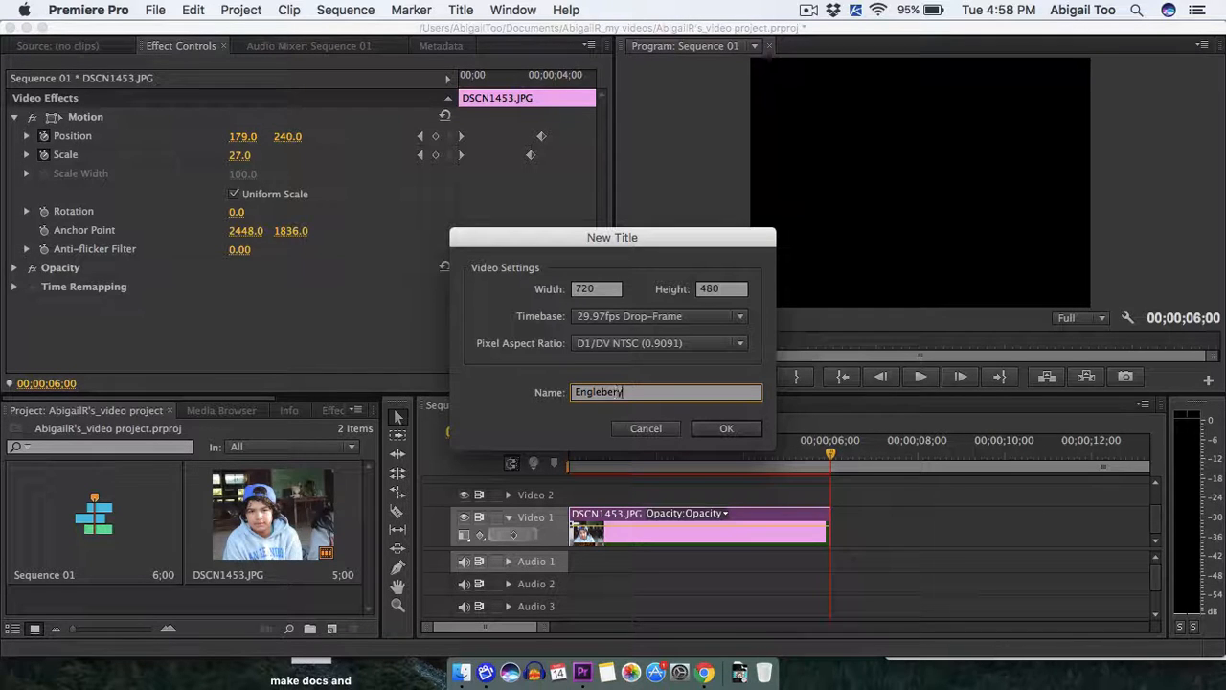
{"action": "type", "text": "nglebert"}
{"action": "type", "text": "Title"}
{"action": "left_click", "coordinate": [726, 433]}
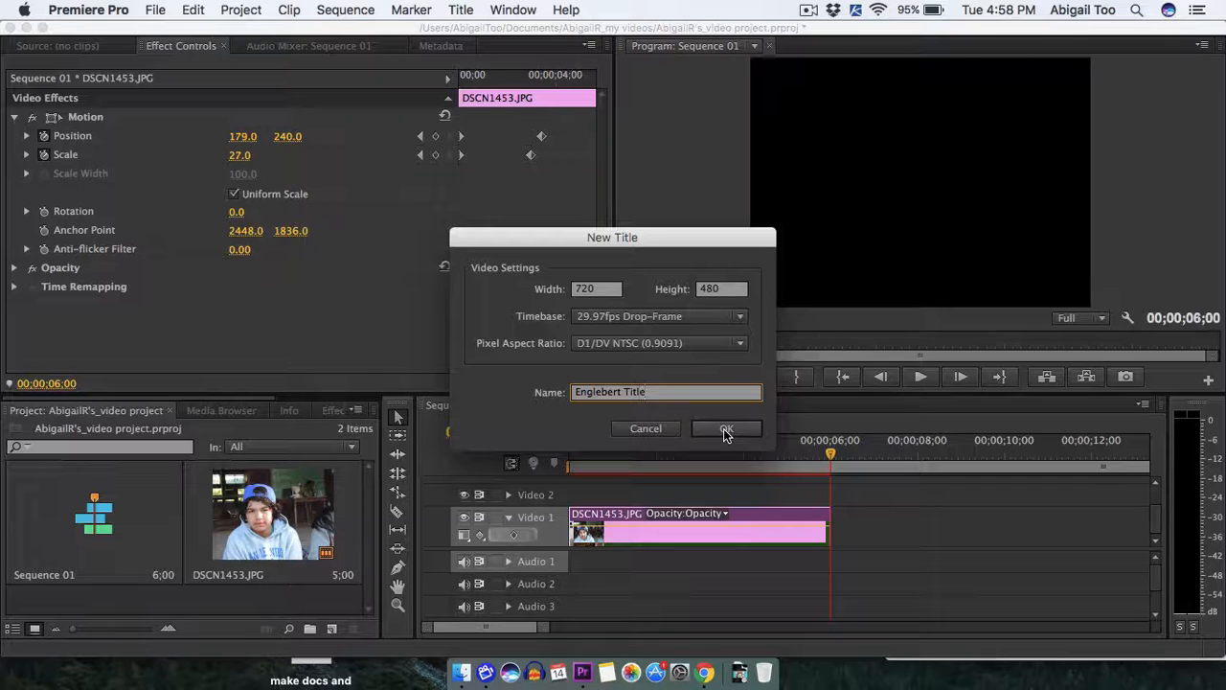
{"action": "left_click", "coordinate": [725, 431]}
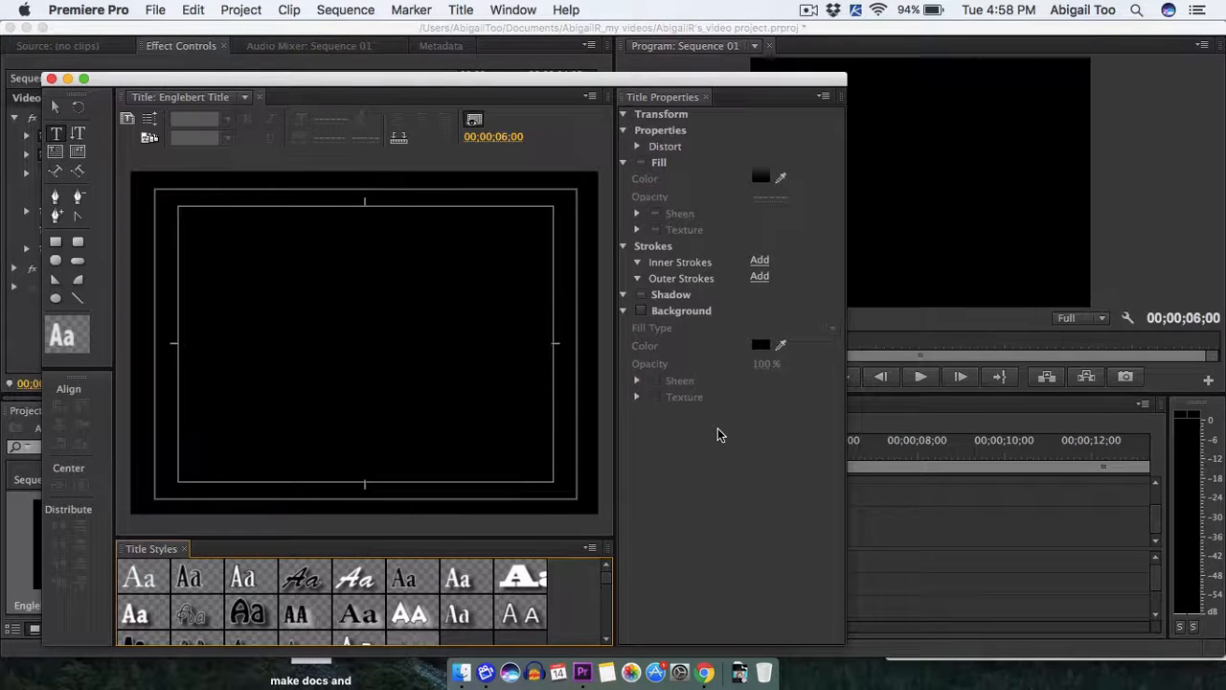
Draw a text box about 298 by 85 in the title's upper right area and enter the person's first name at size 65.
{"action": "left_click_drag", "start_coordinate": [363, 86], "coordinate": [570, 79]}
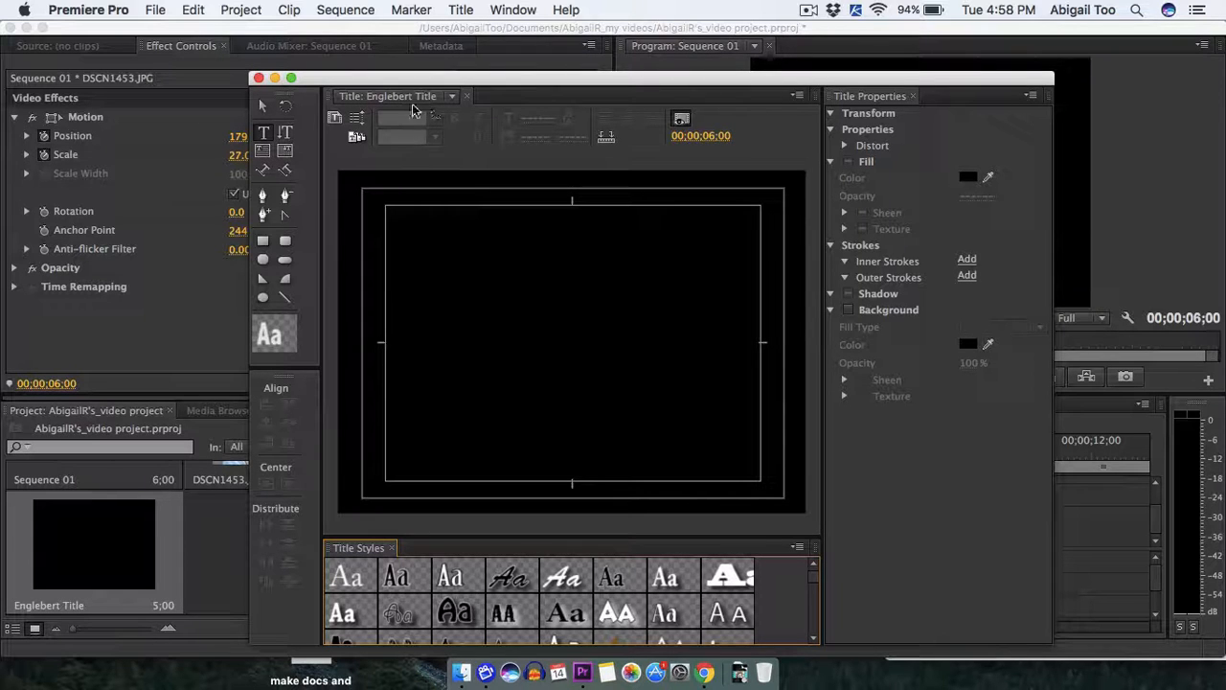
{"action": "left_click", "coordinate": [263, 133]}
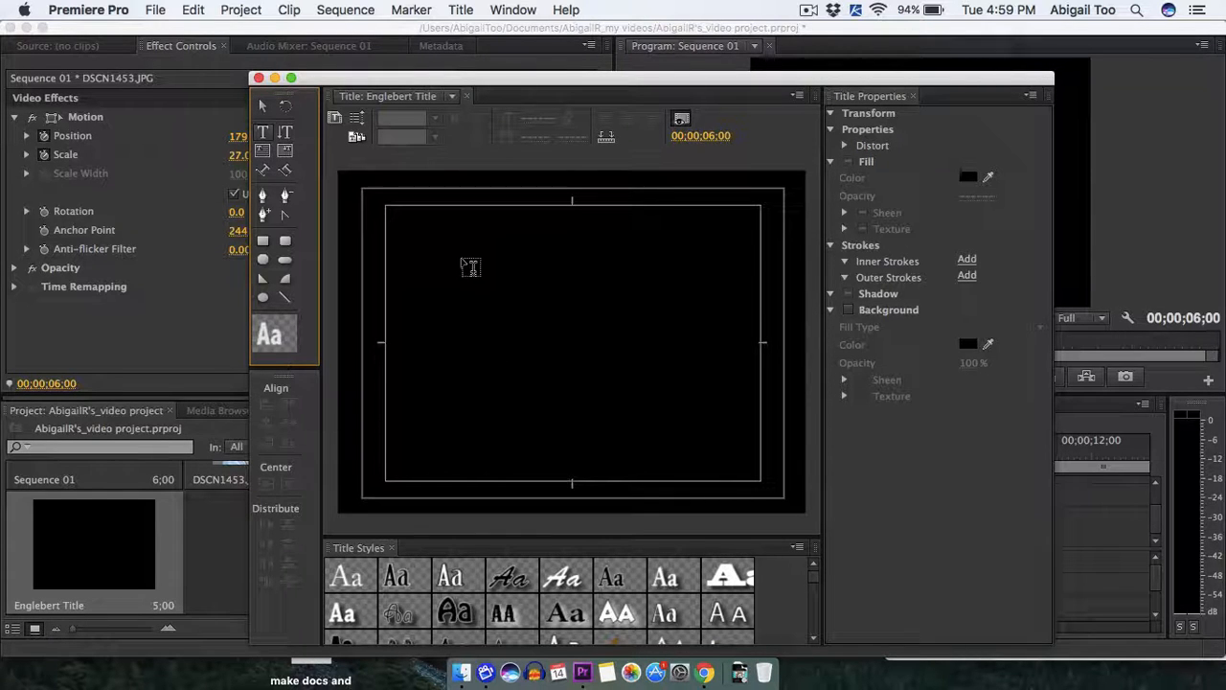
{"action": "left_click_drag", "start_coordinate": [518, 245], "coordinate": [729, 300]}
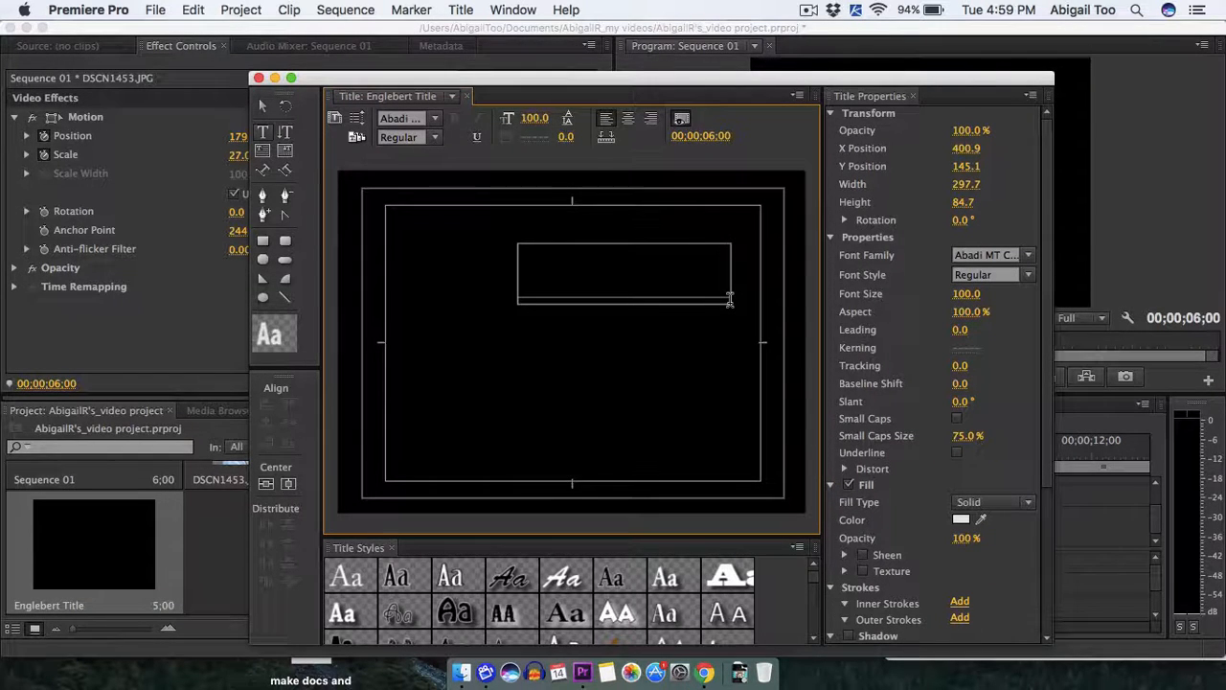
{"action": "type", "text": "En"}
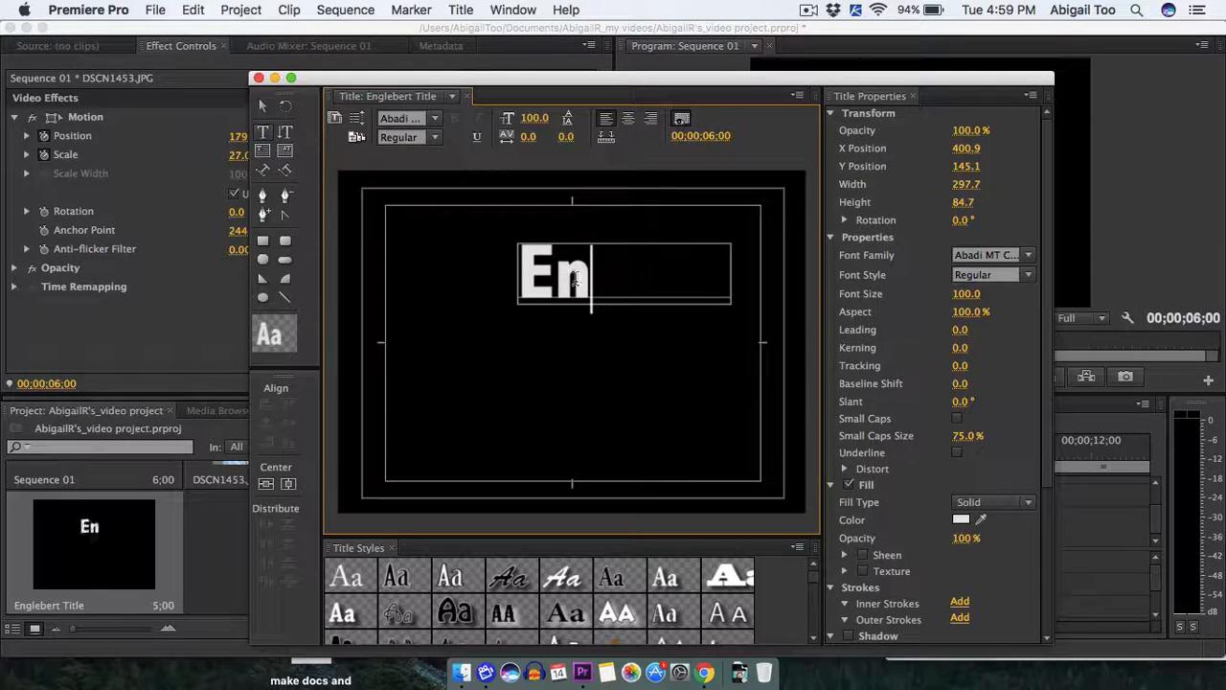
{"action": "left_click_drag", "start_coordinate": [604, 277], "coordinate": [531, 267]}
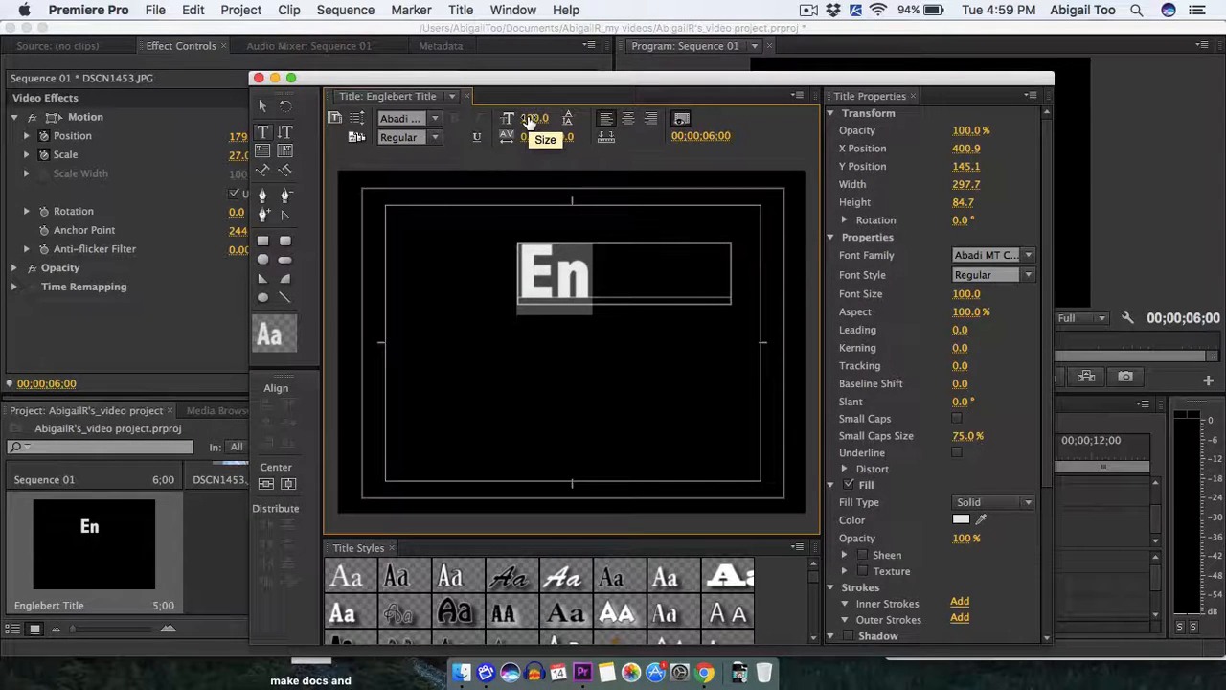
{"action": "left_click_drag", "start_coordinate": [529, 123], "coordinate": [512, 119]}
{"action": "left_click", "coordinate": [575, 255]}
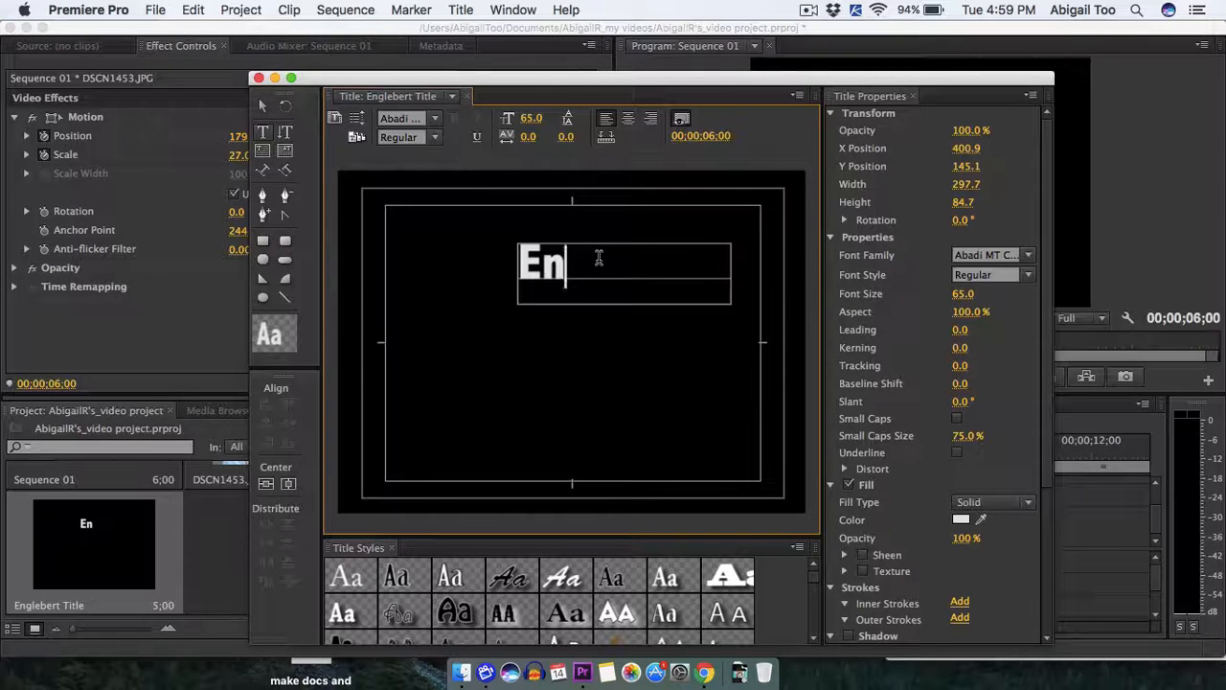
{"action": "type", "text": "gleber"}
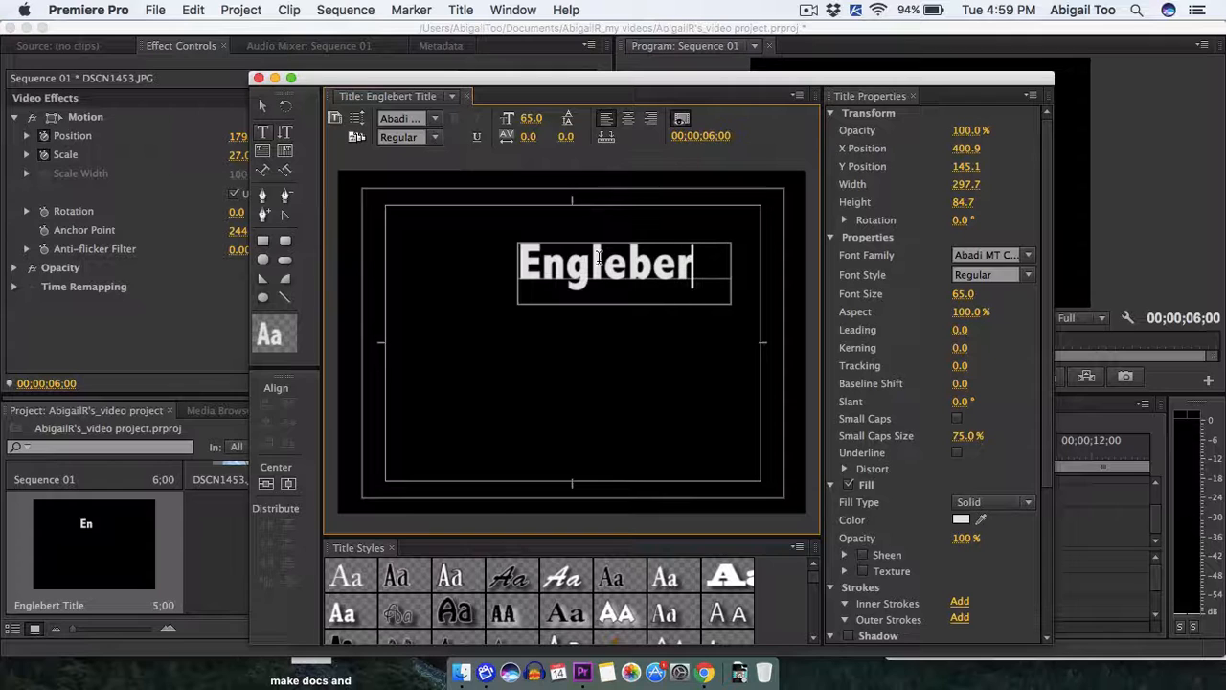
{"action": "type", "text": "t"}
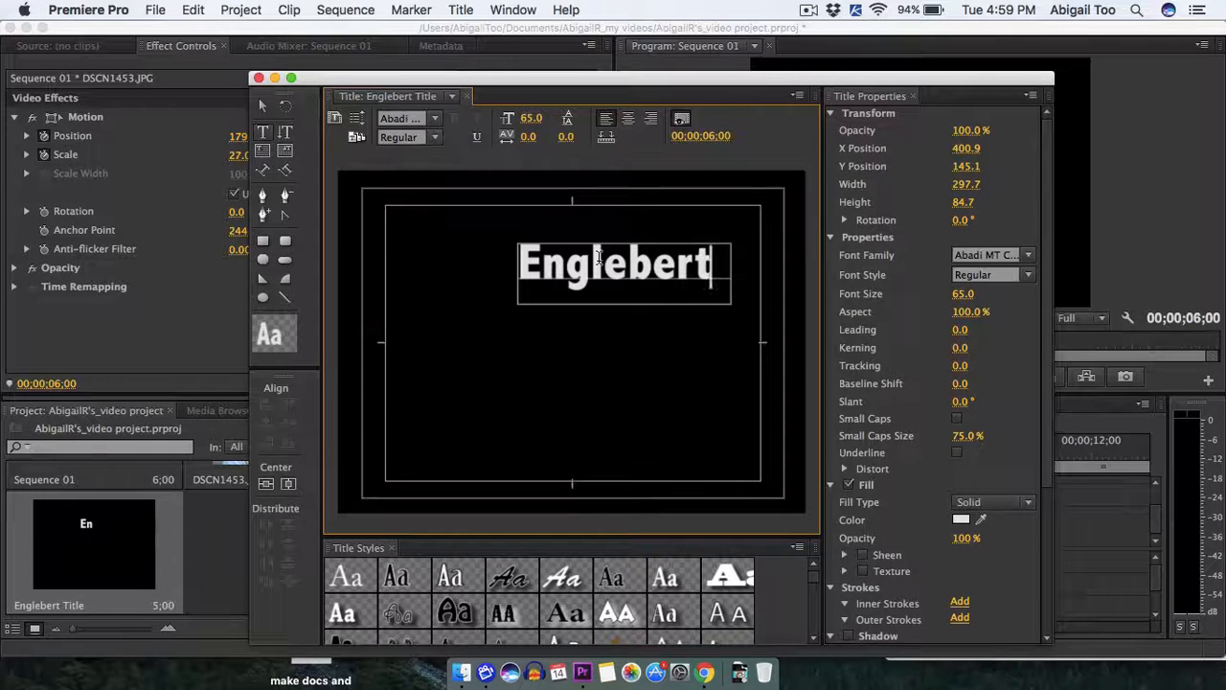
{"action": "left_click", "coordinate": [808, 9]}
{"action": "left_click", "coordinate": [849, 47]}
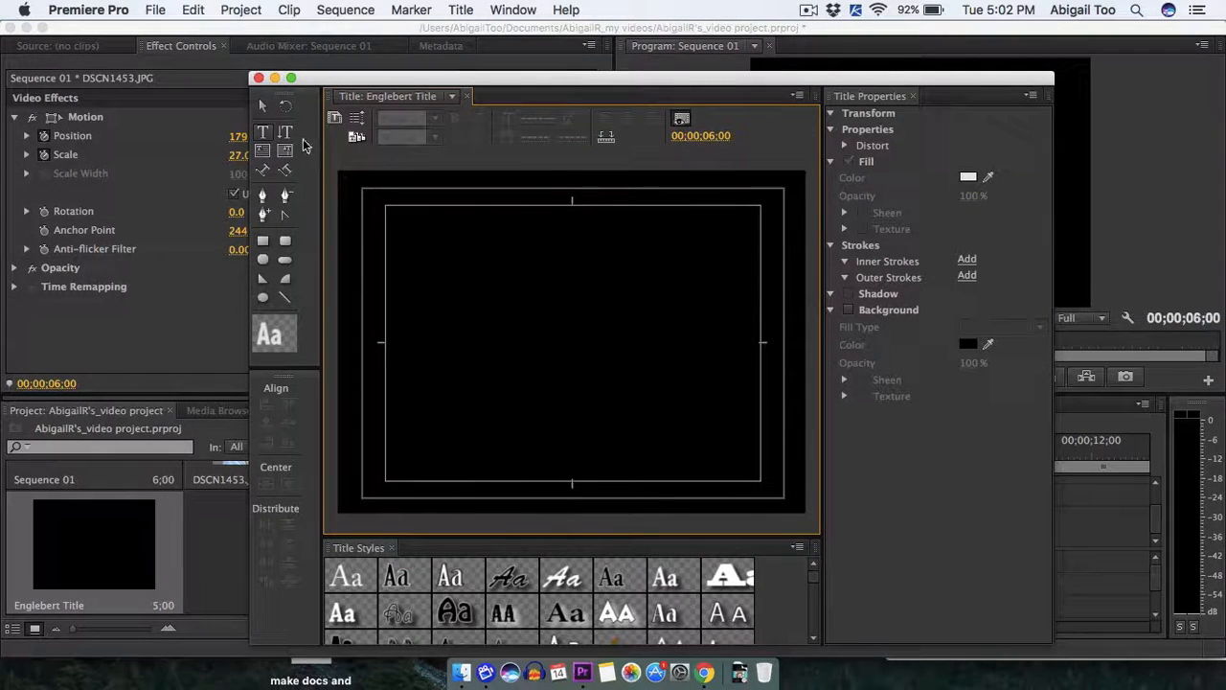
{"action": "left_click", "coordinate": [264, 134]}
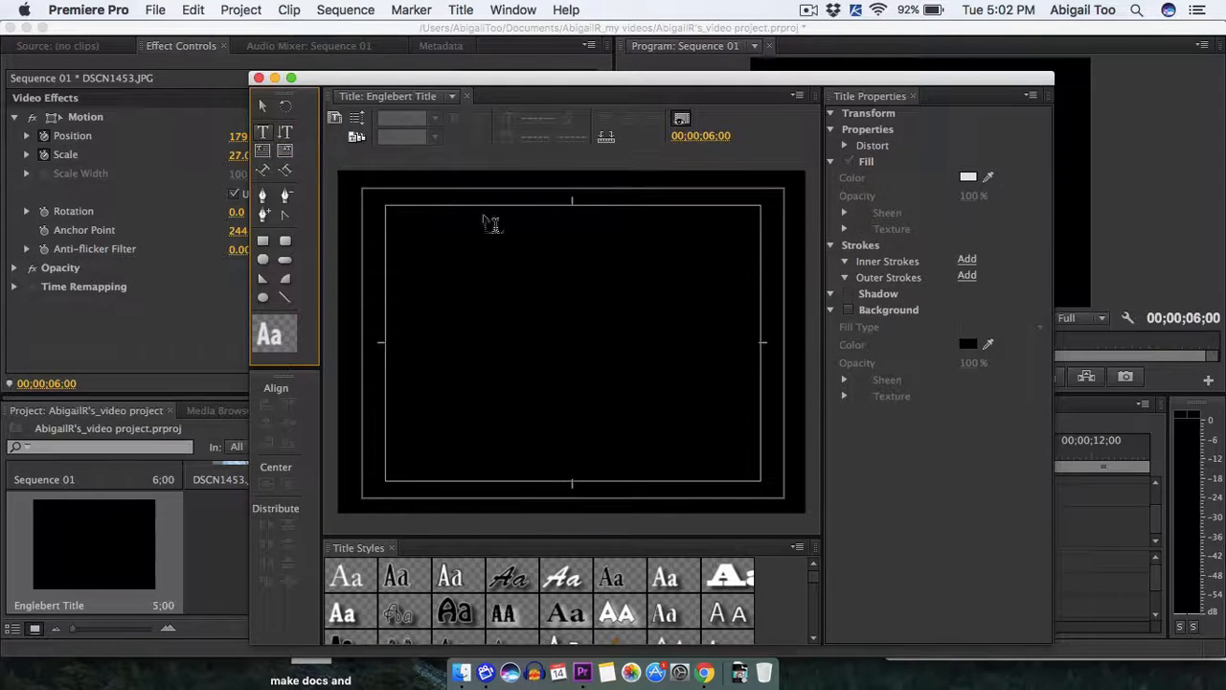
{"action": "left_click", "coordinate": [532, 247]}
{"action": "left_click_drag", "start_coordinate": [674, 277], "coordinate": [753, 280]}
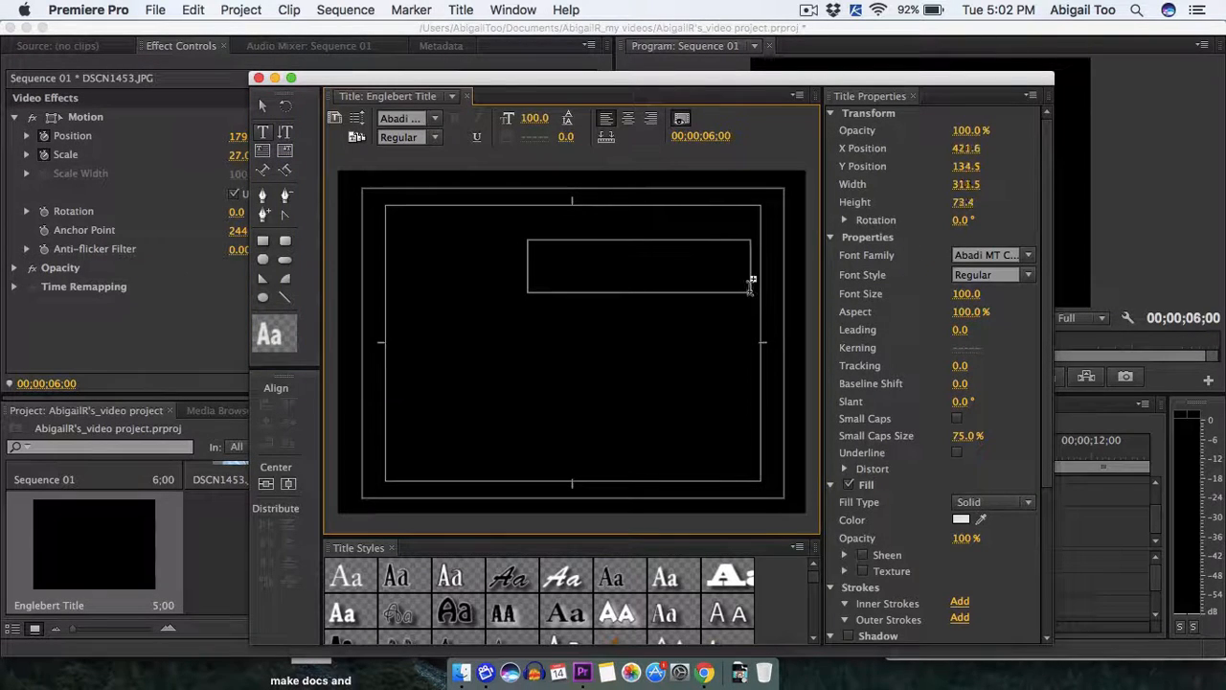
{"action": "left_click", "coordinate": [601, 261]}
{"action": "key", "text": "Escape"}
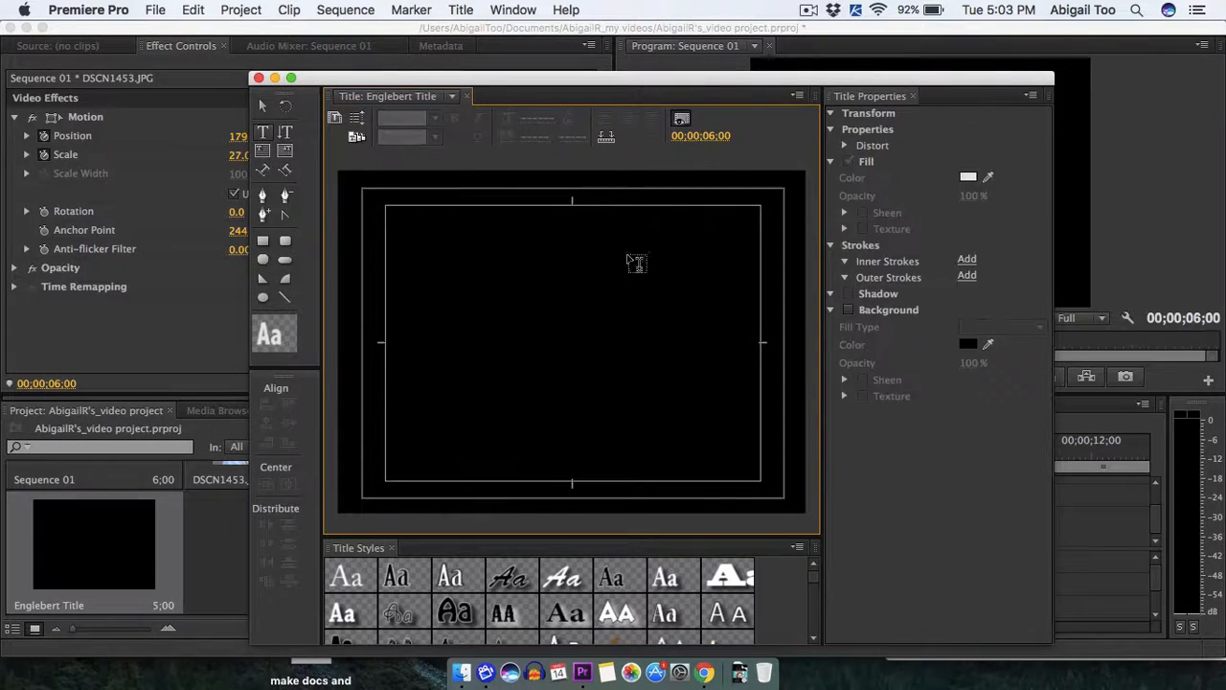
{"action": "left_click", "coordinate": [264, 132]}
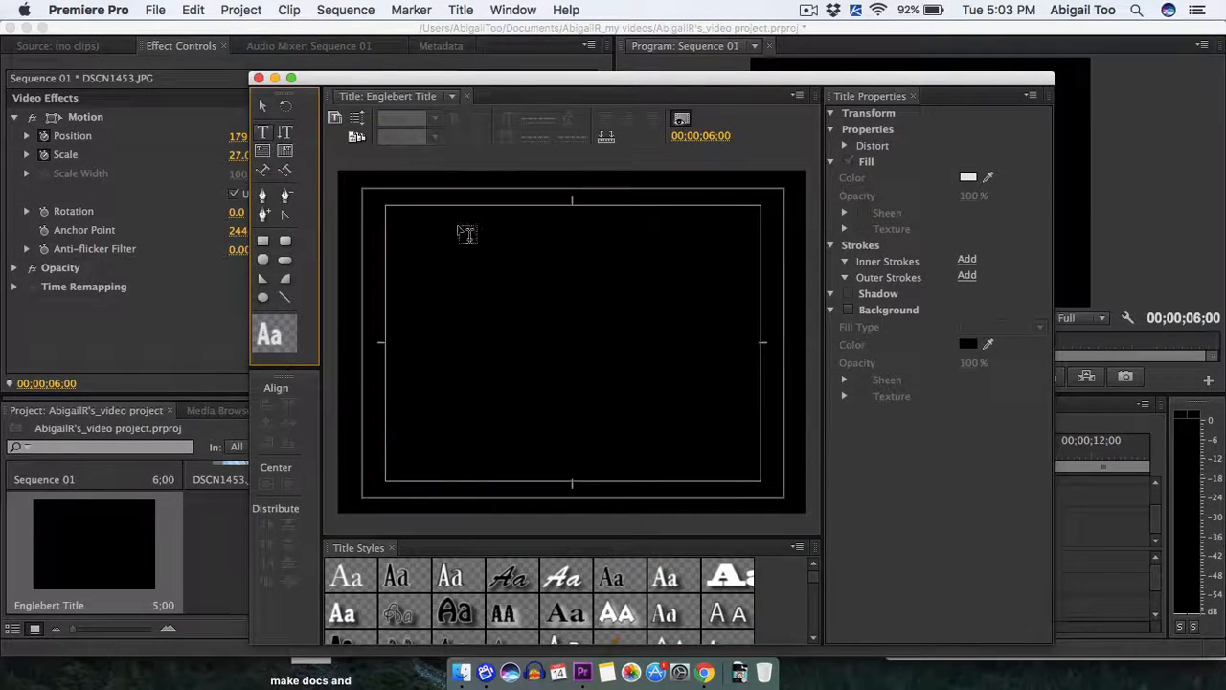
{"action": "left_click", "coordinate": [431, 246]}
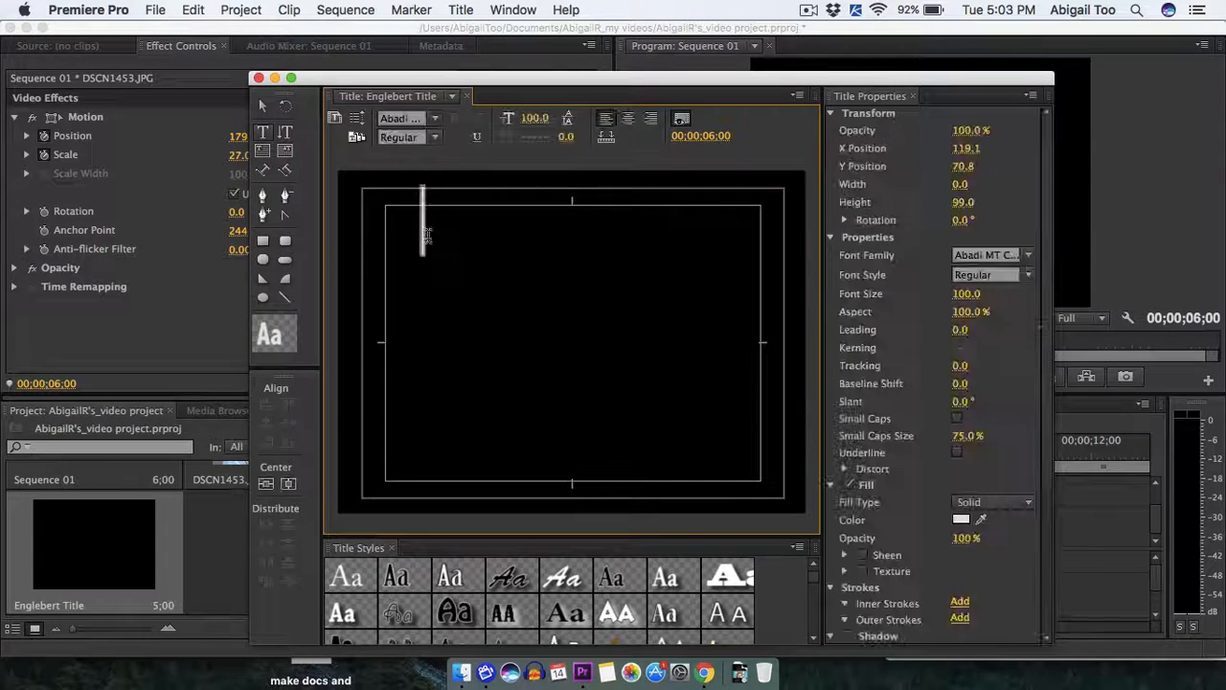
{"action": "left_click", "coordinate": [523, 259]}
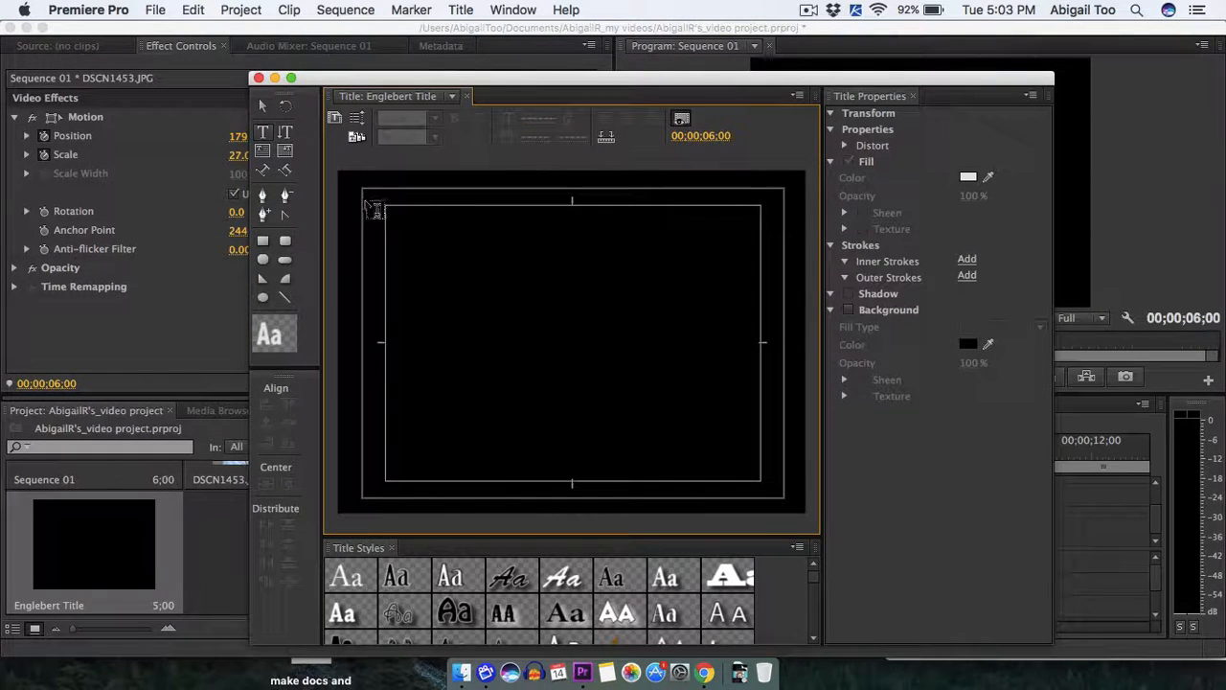
Draw a text box about 500 by 91 across the top of the title-safe area and enter the person's first name.
{"action": "left_click", "coordinate": [266, 134]}
{"action": "left_click", "coordinate": [285, 150]}
{"action": "left_click_drag", "start_coordinate": [395, 221], "coordinate": [752, 284]}
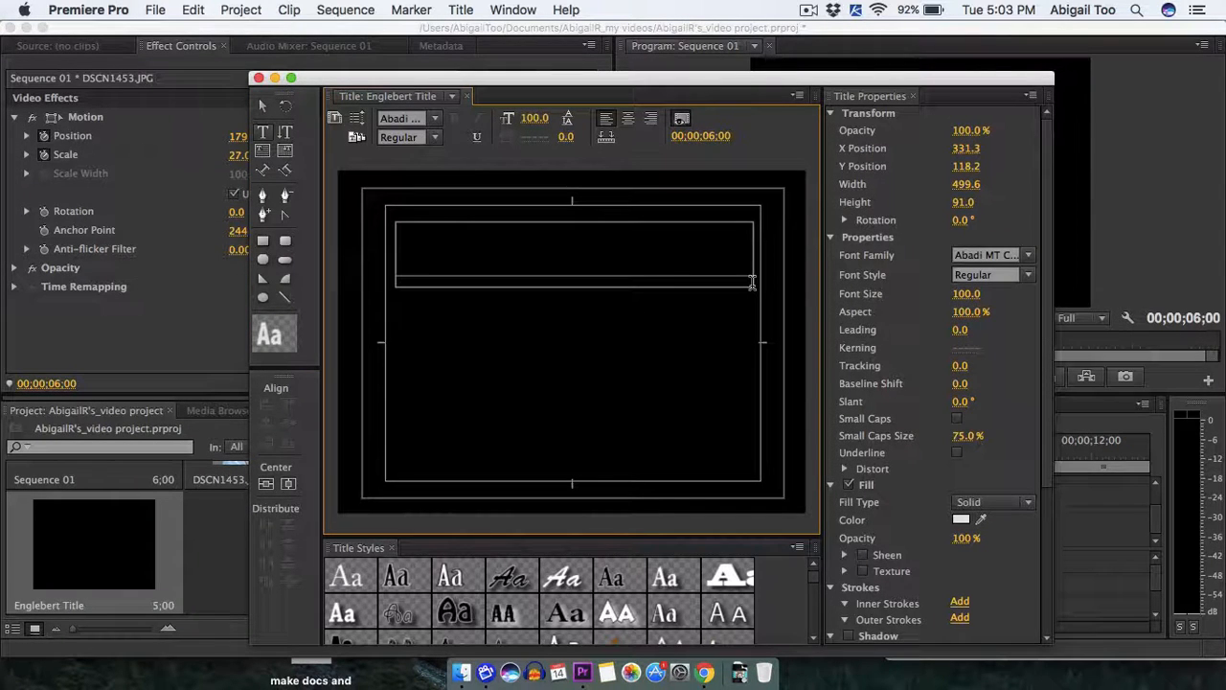
{"action": "type", "text": "En"}
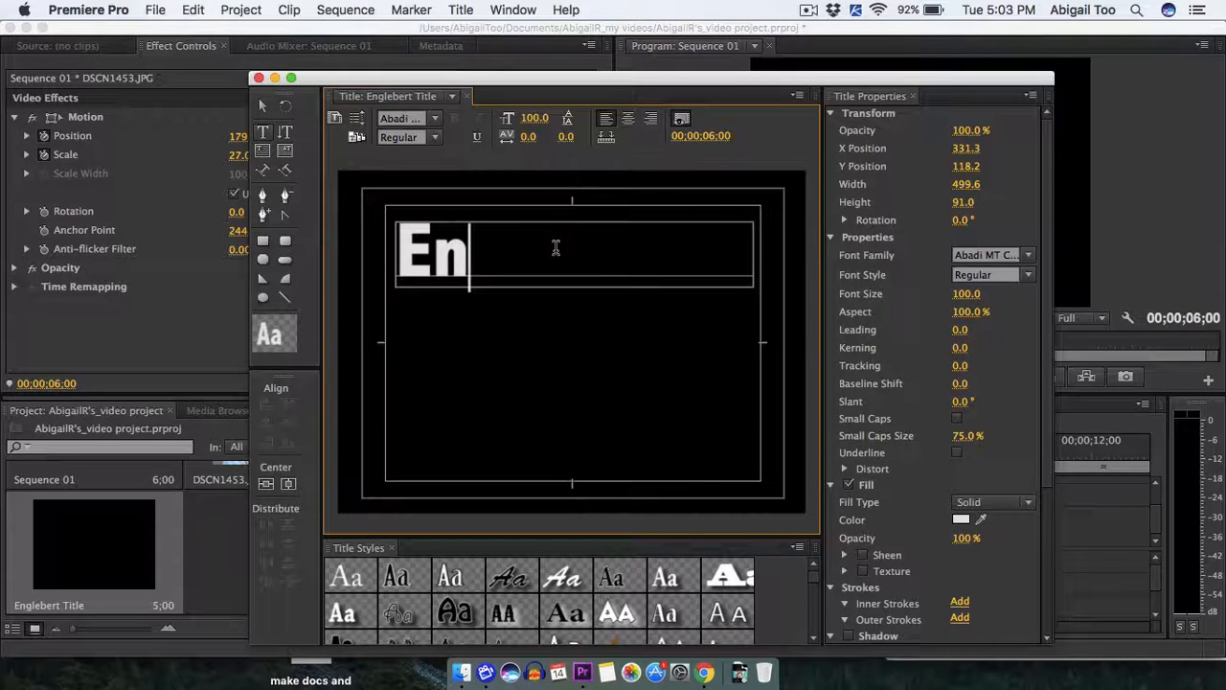
{"action": "type", "text": "gel"}
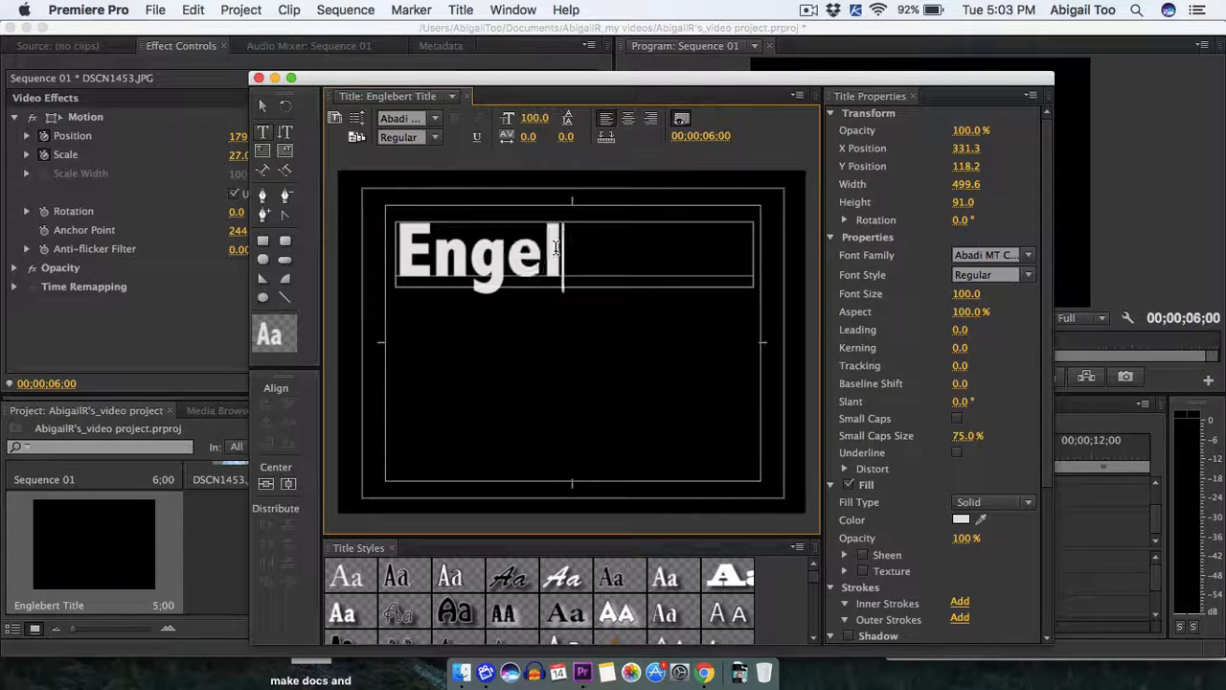
{"action": "type", "text": "bery"}
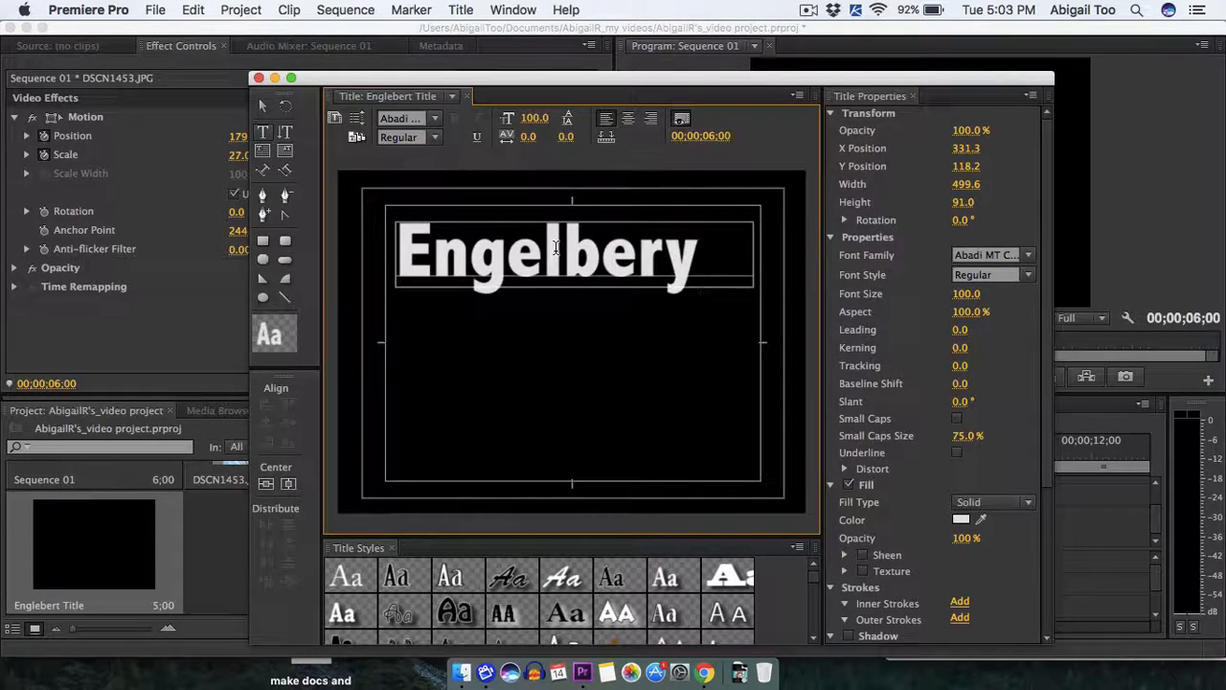
{"action": "key", "text": "BackSpace"}
{"action": "type", "text": "t"}
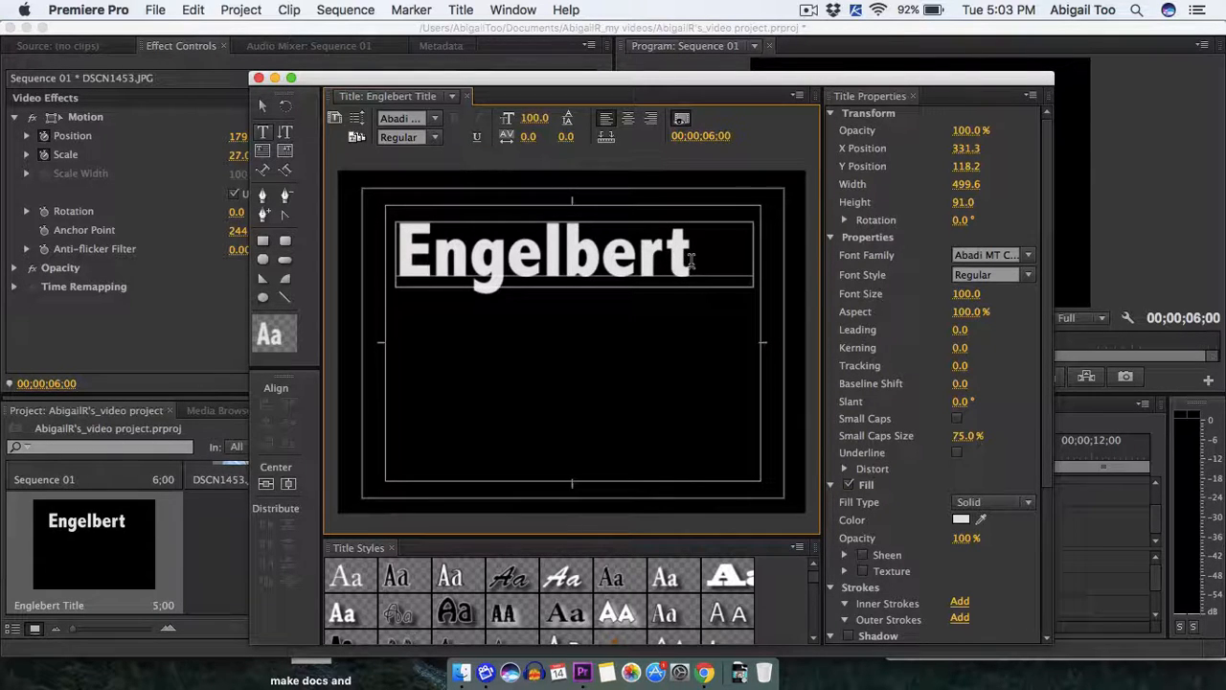
Set the title text to font size 57 with right alignment and close the title editor.
{"action": "left_click_drag", "start_coordinate": [692, 261], "coordinate": [404, 243]}
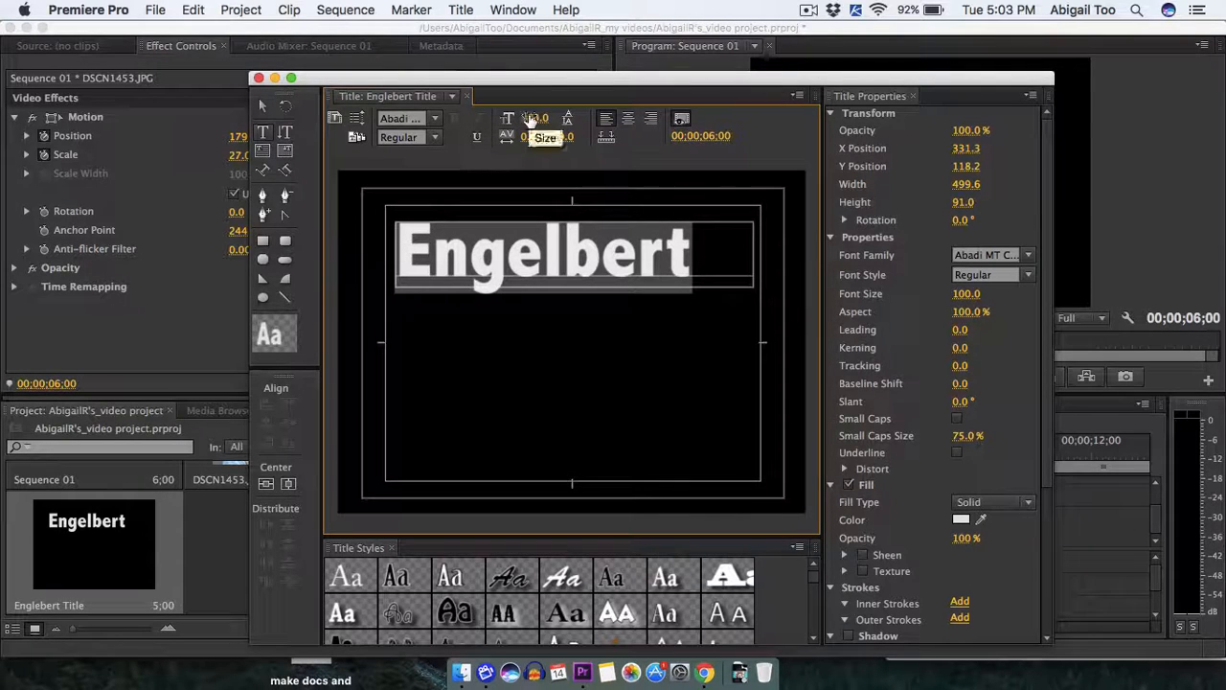
{"action": "left_click_drag", "start_coordinate": [532, 117], "coordinate": [491, 117]}
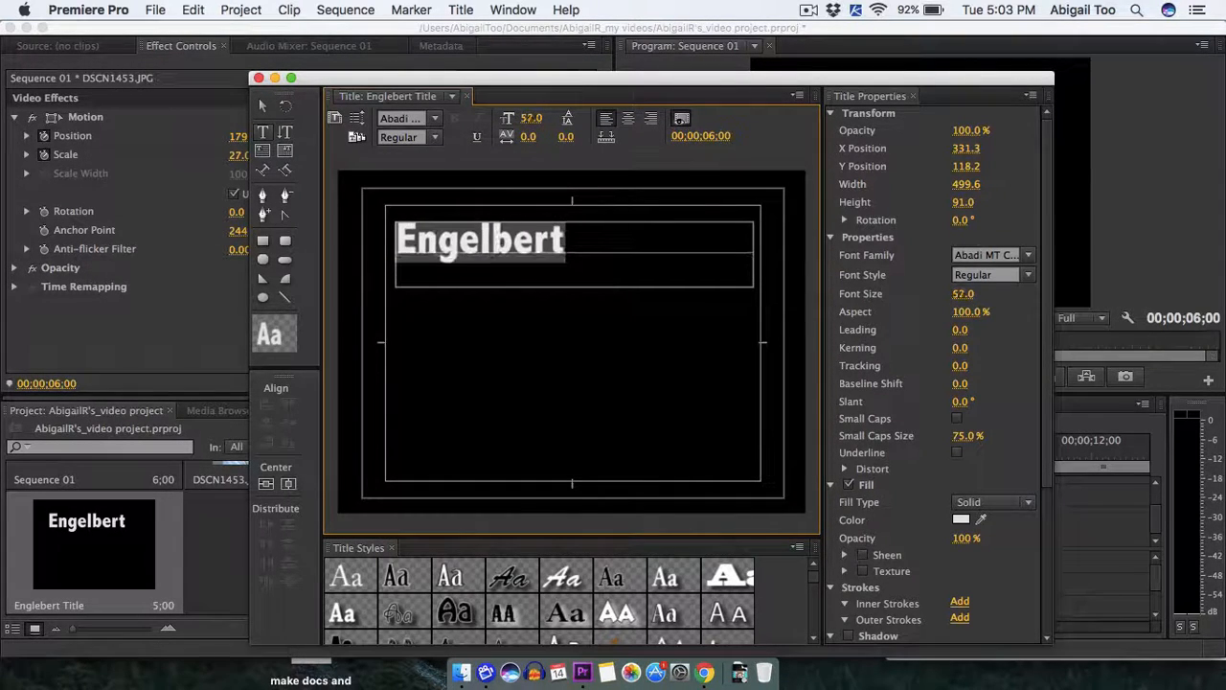
{"action": "left_click", "coordinate": [650, 119]}
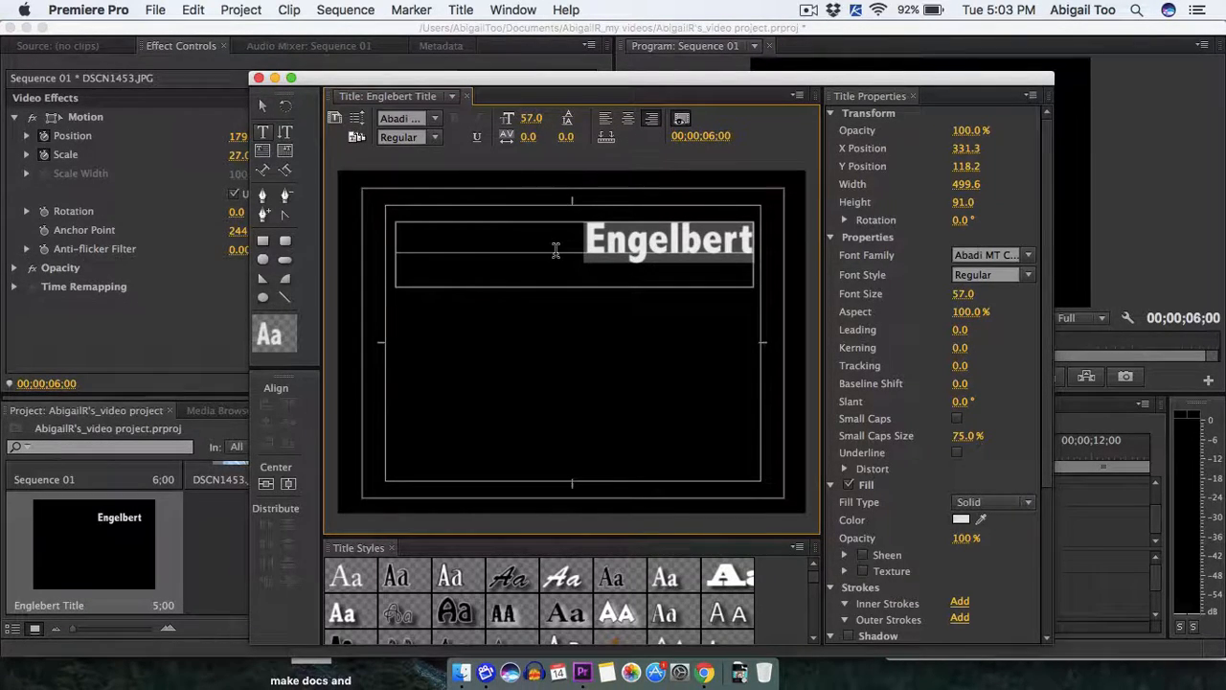
{"action": "left_click", "coordinate": [258, 78]}
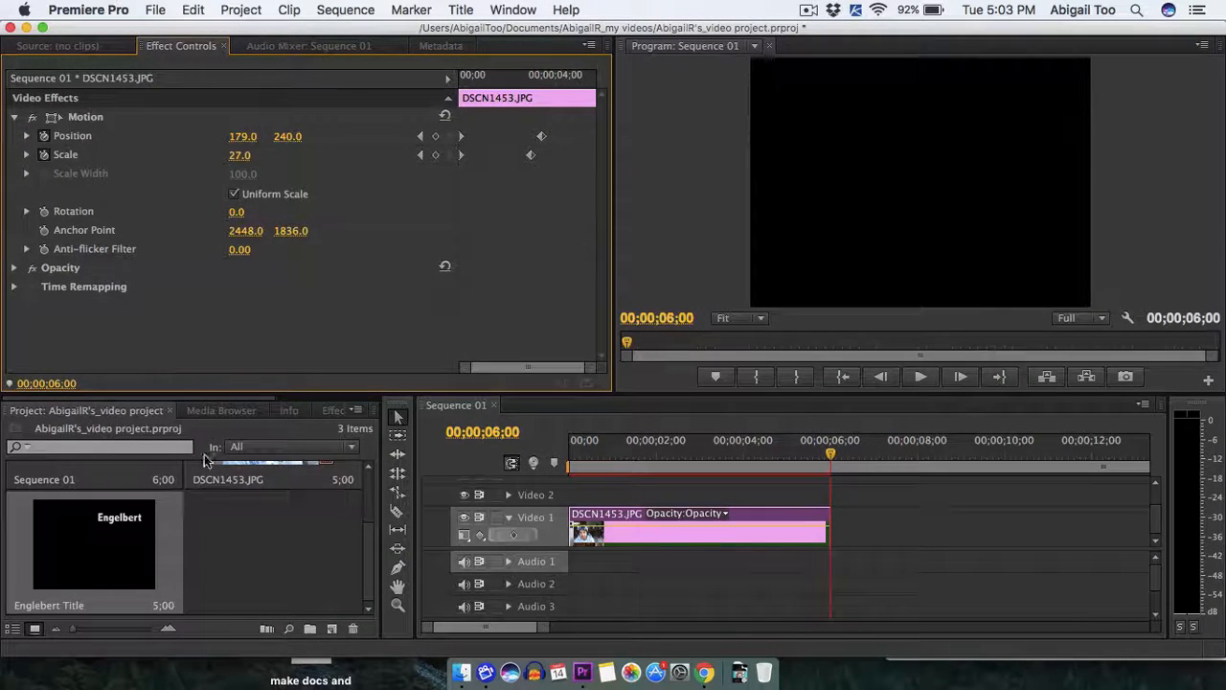
Place the new title clip on Video 2 above the photo, starting just before the 4-second mark.
{"action": "scroll", "coordinate": [135, 555], "scroll_direction": "up", "scroll_amount": 3}
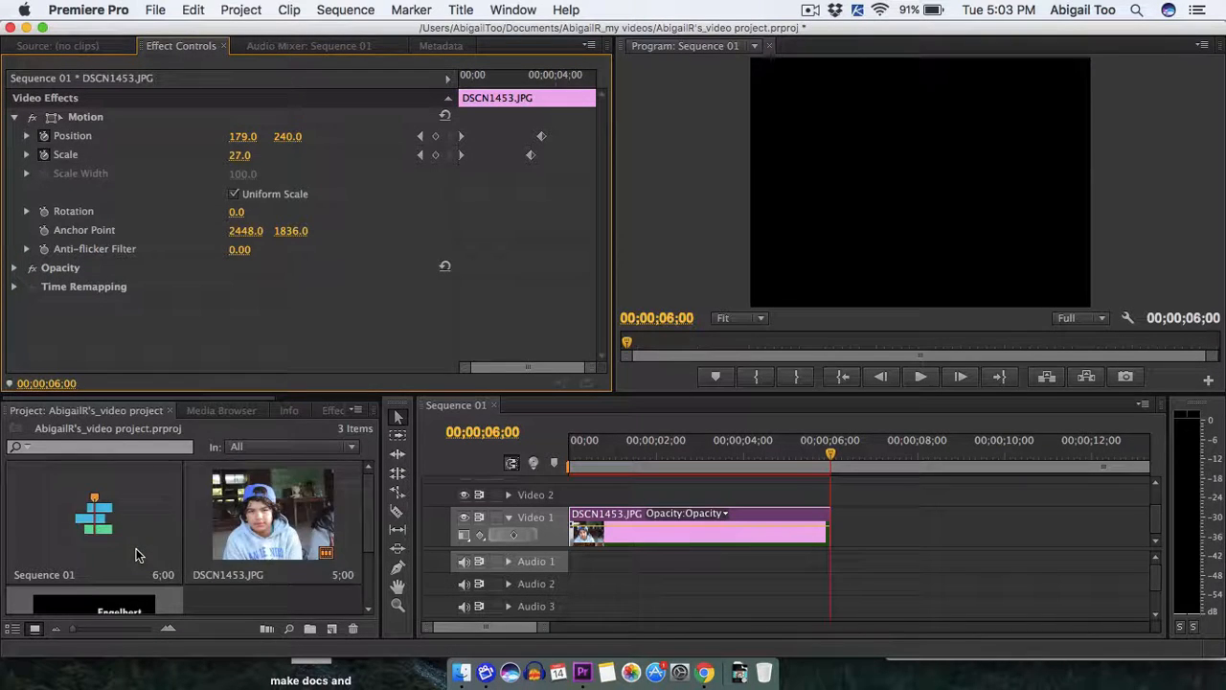
{"action": "scroll", "coordinate": [136, 555], "scroll_direction": "down", "scroll_amount": 3}
{"action": "scroll", "coordinate": [135, 555], "scroll_direction": "up", "scroll_amount": 3}
{"action": "scroll", "coordinate": [135, 554], "scroll_direction": "down", "scroll_amount": 3}
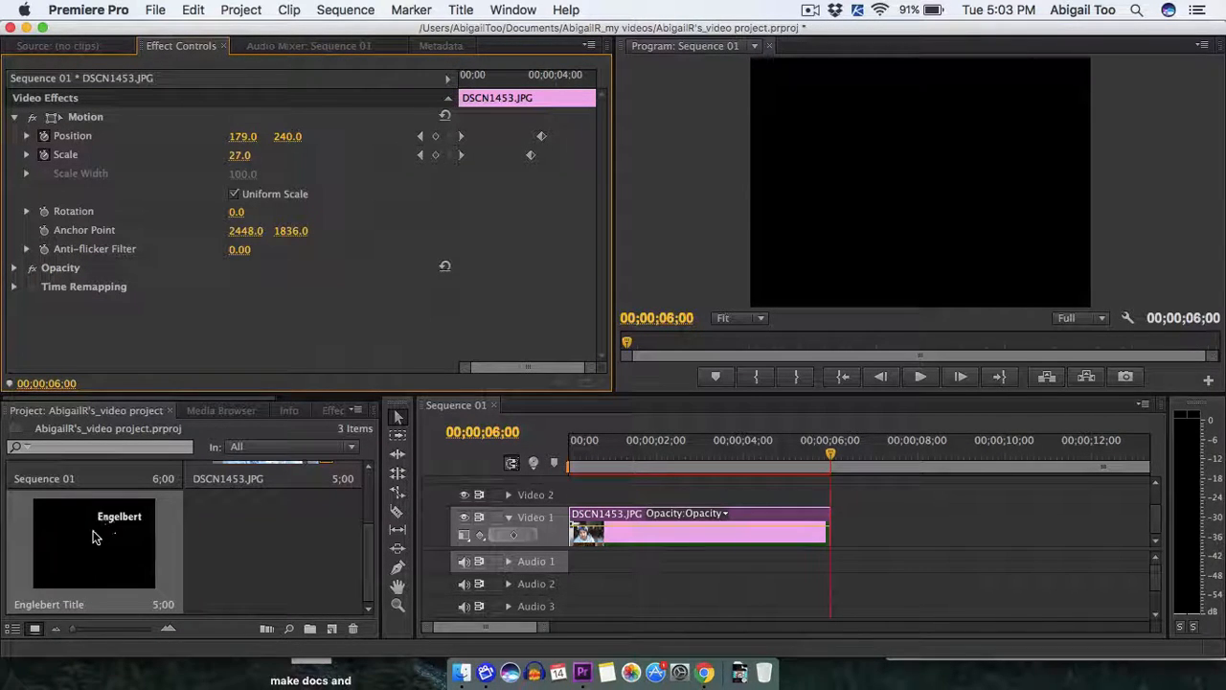
{"action": "left_click", "coordinate": [92, 540]}
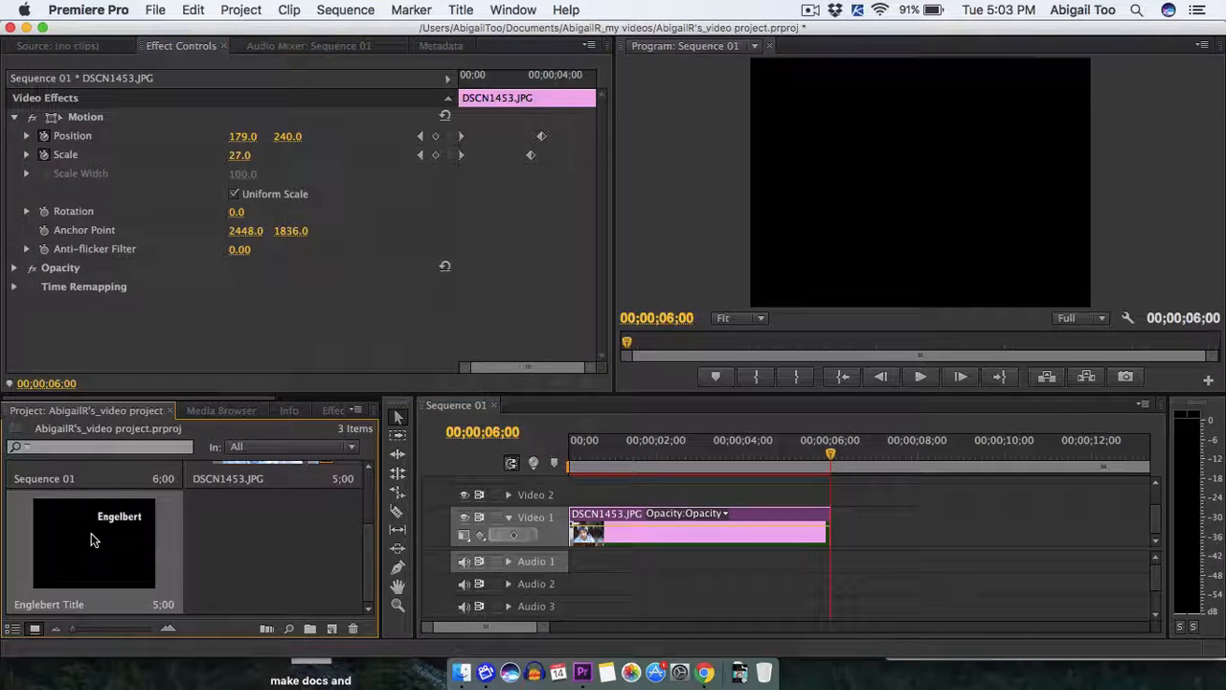
{"action": "left_click_drag", "start_coordinate": [92, 540], "coordinate": [734, 496]}
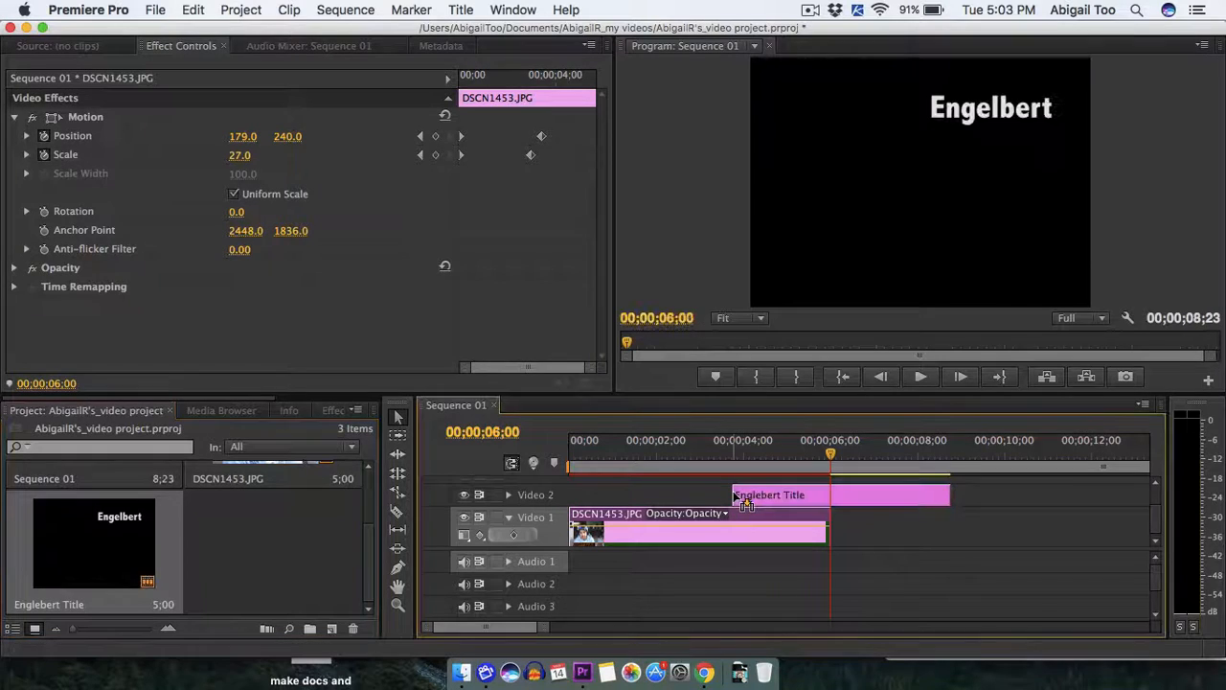
Play the sequence from its beginning to check when the title appears over the photo.
{"action": "left_click_drag", "start_coordinate": [830, 455], "coordinate": [550, 470]}
{"action": "key", "text": "space"}
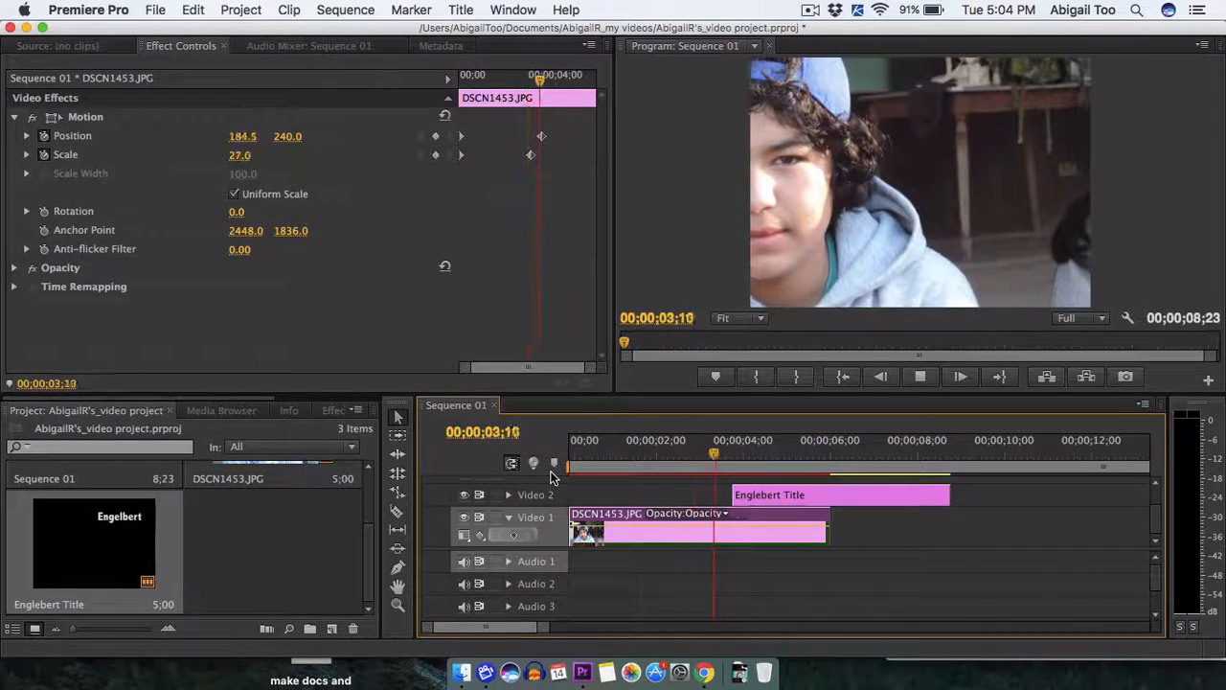
Stop playback and trim the end of the title clip on Video 2 back to the photo's end at 6 seconds.
{"action": "key", "text": "space"}
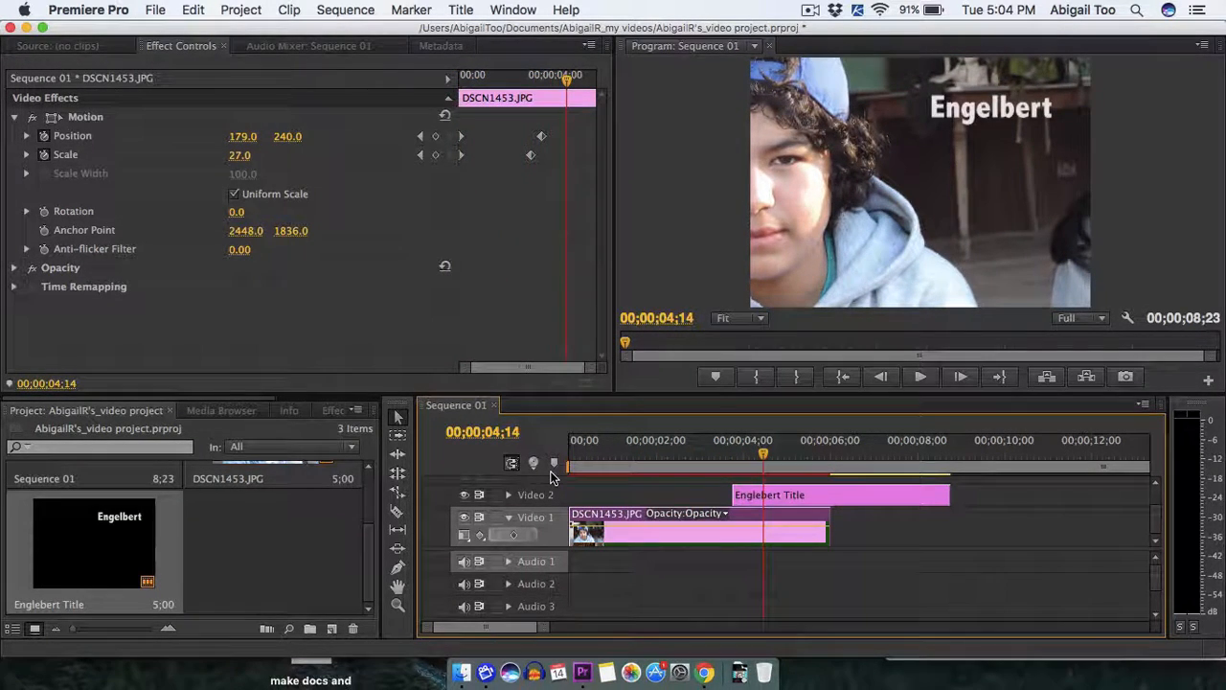
{"action": "left_click", "coordinate": [955, 494]}
{"action": "left_click_drag", "start_coordinate": [956, 495], "coordinate": [833, 495]}
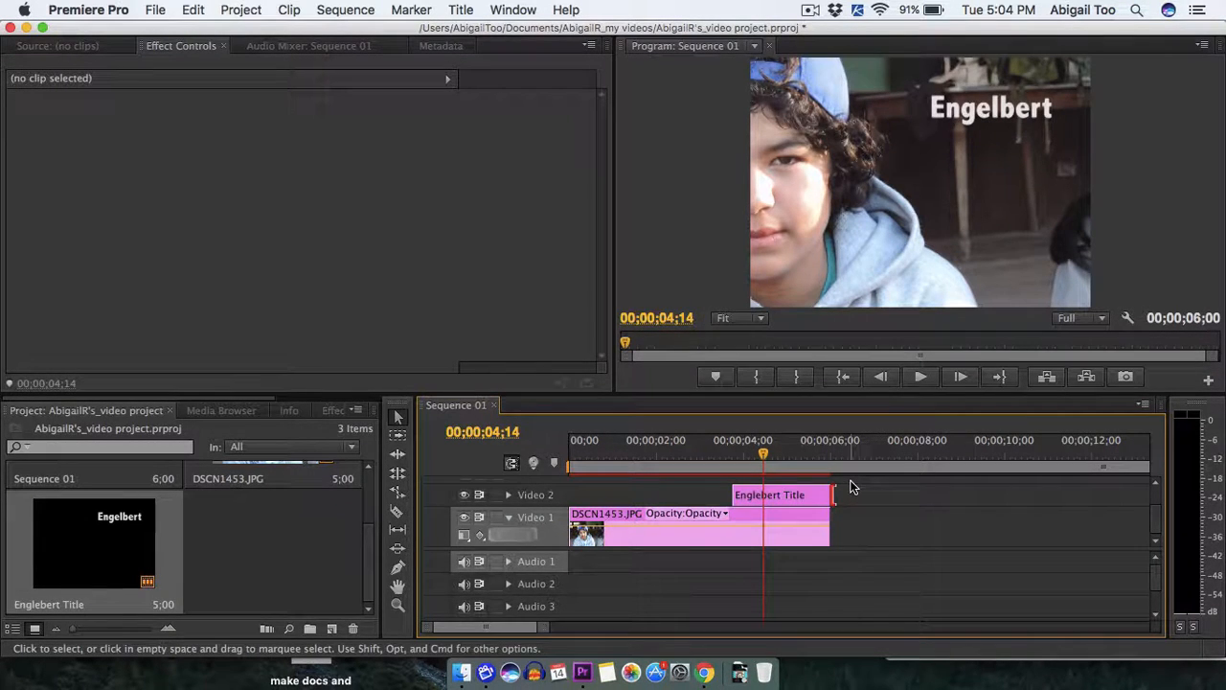
Reopen the title from the project and change the name text's font to Cooper Black.
{"action": "left_click", "coordinate": [109, 525]}
{"action": "double_click", "coordinate": [113, 520]}
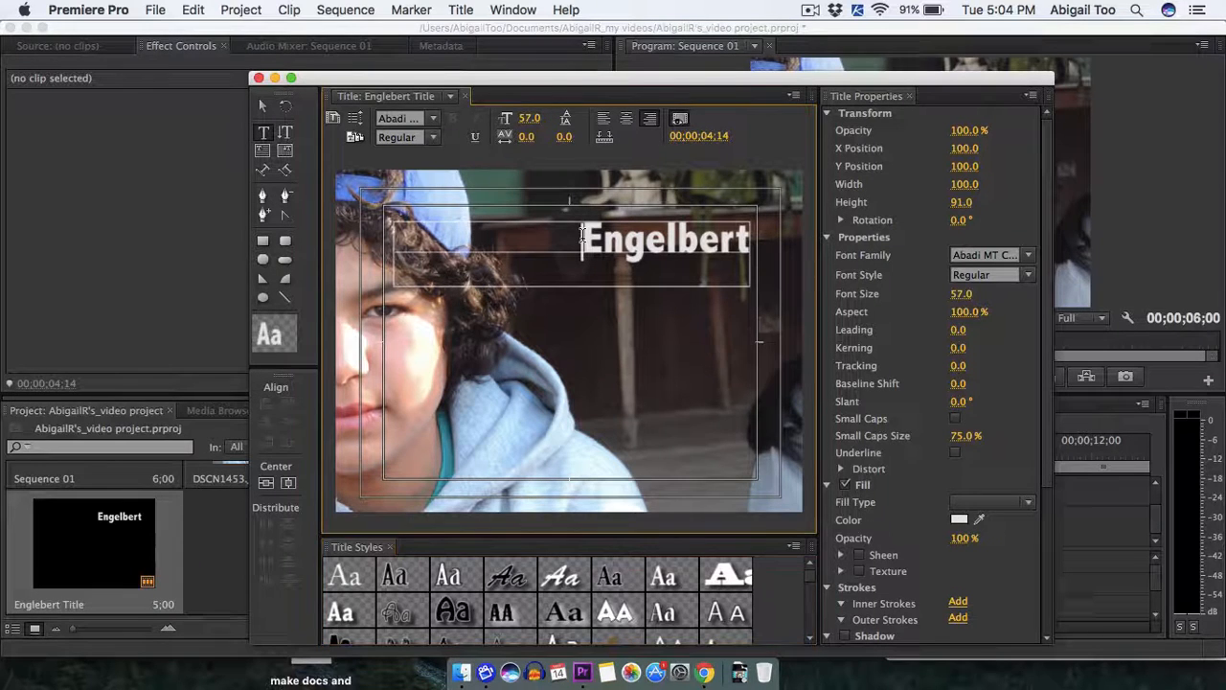
{"action": "left_click_drag", "start_coordinate": [582, 236], "coordinate": [759, 251]}
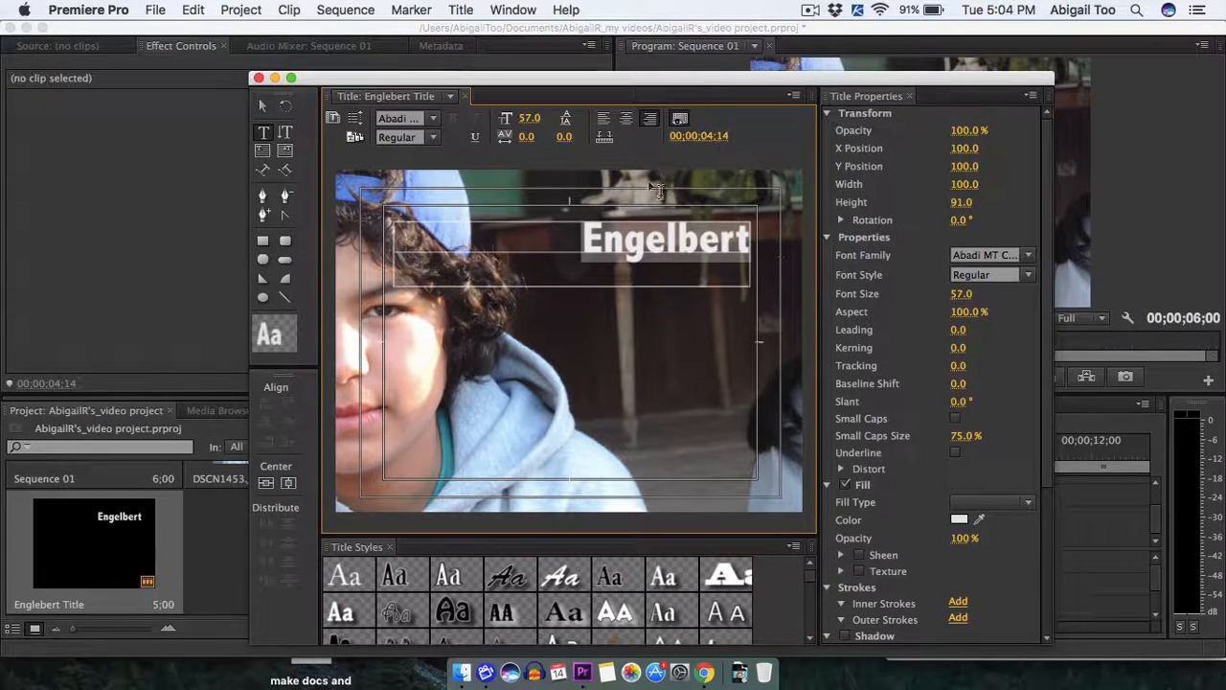
{"action": "left_click", "coordinate": [433, 118]}
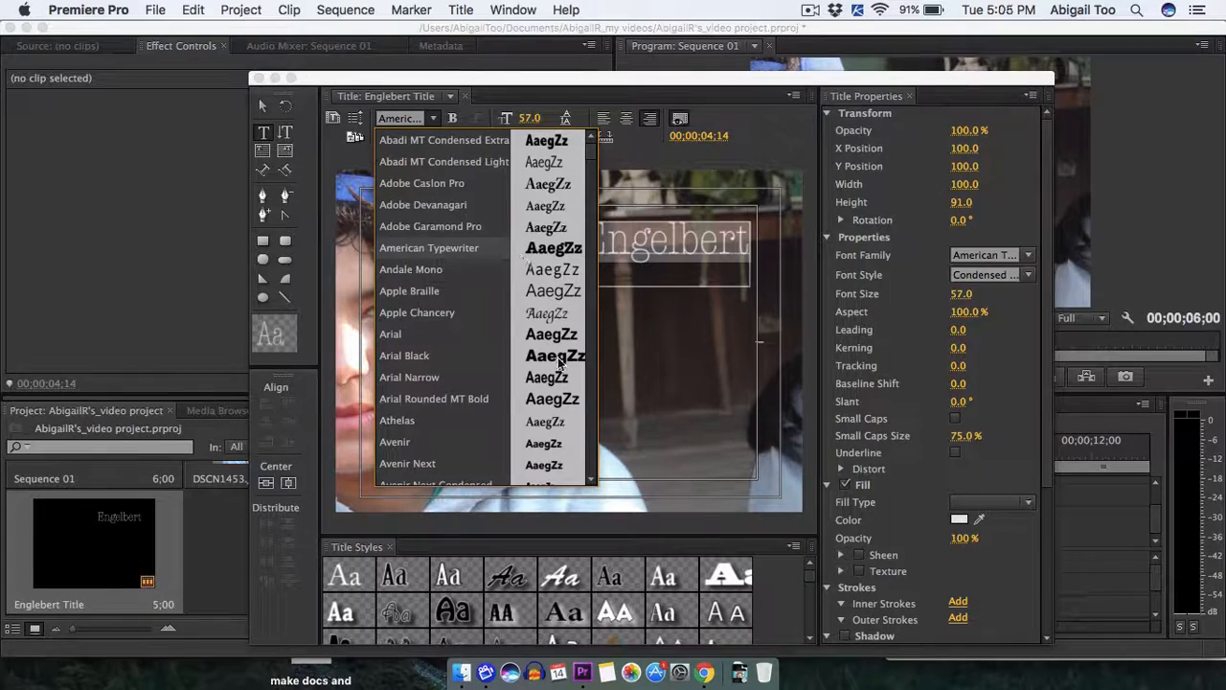
{"action": "scroll", "coordinate": [560, 362], "scroll_direction": "down", "scroll_amount": 5}
{"action": "scroll", "coordinate": [560, 363], "scroll_direction": "down", "scroll_amount": 10}
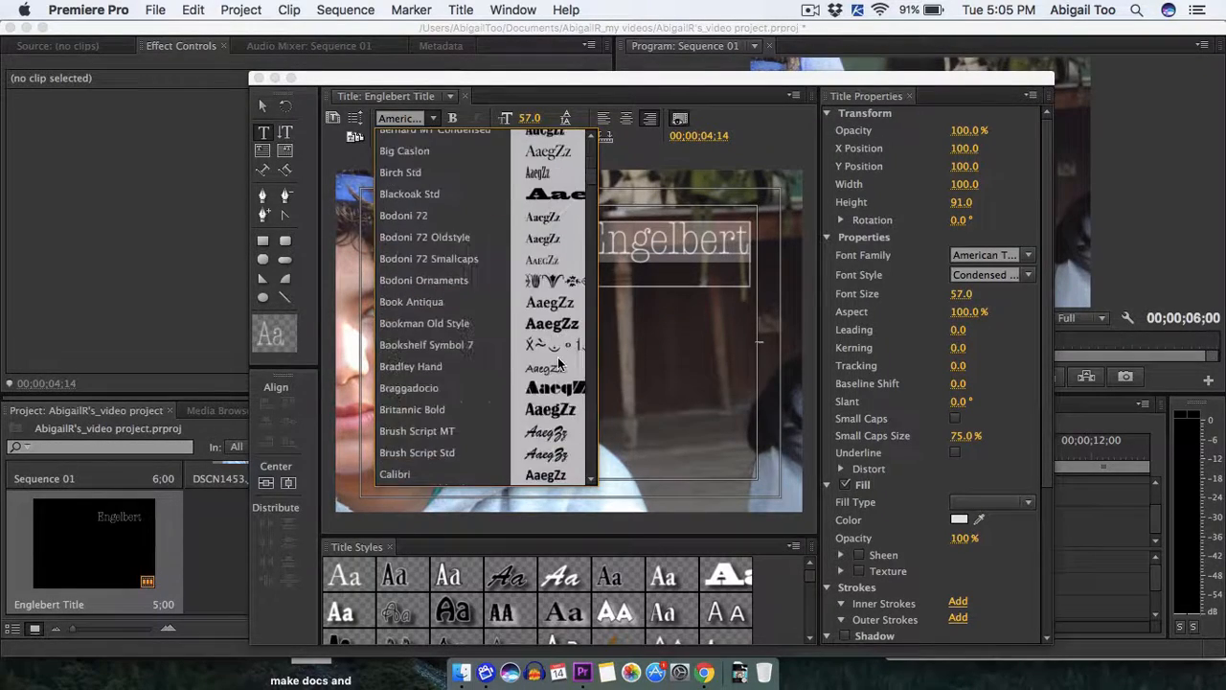
{"action": "scroll", "coordinate": [561, 362], "scroll_direction": "down", "scroll_amount": 8}
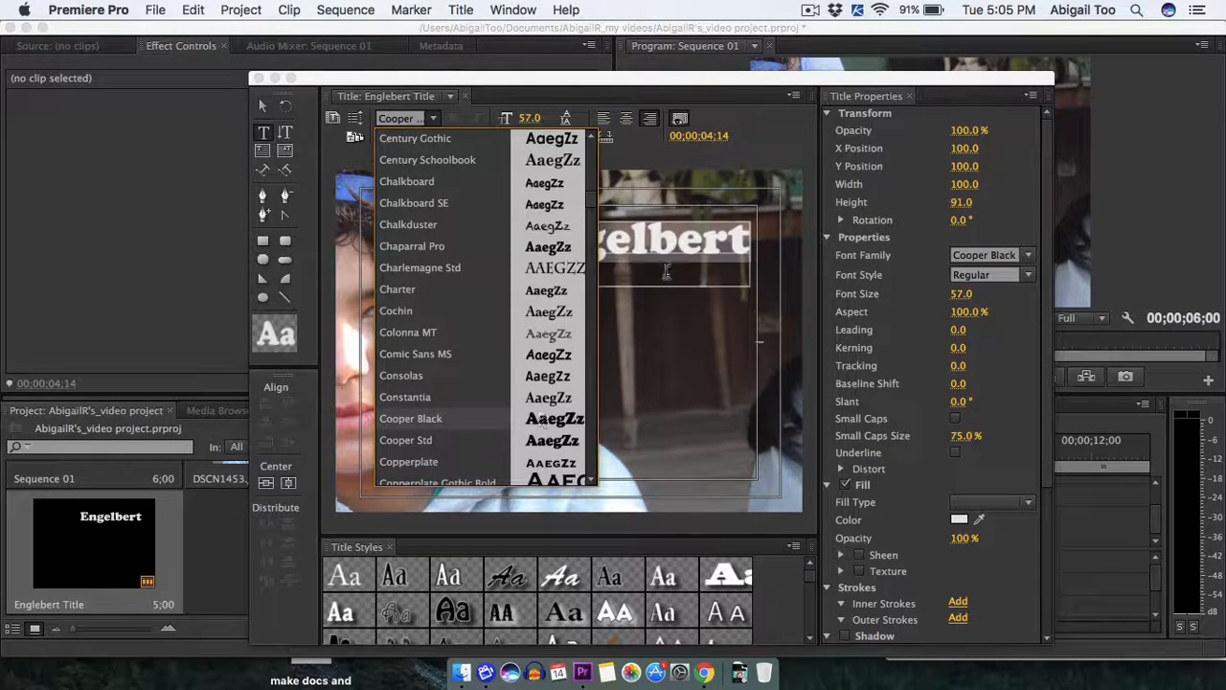
{"action": "left_click", "coordinate": [768, 126]}
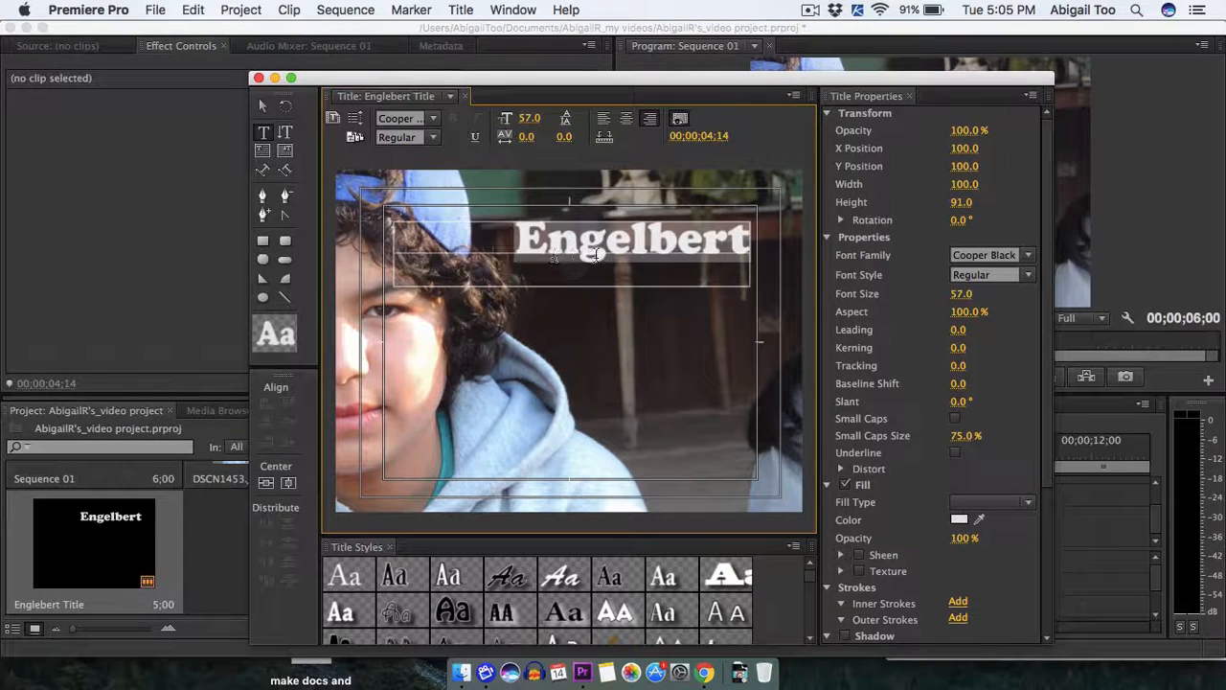
Start a second line below the name and extend the text box downward to a height of about 180.
{"action": "left_click", "coordinate": [745, 244]}
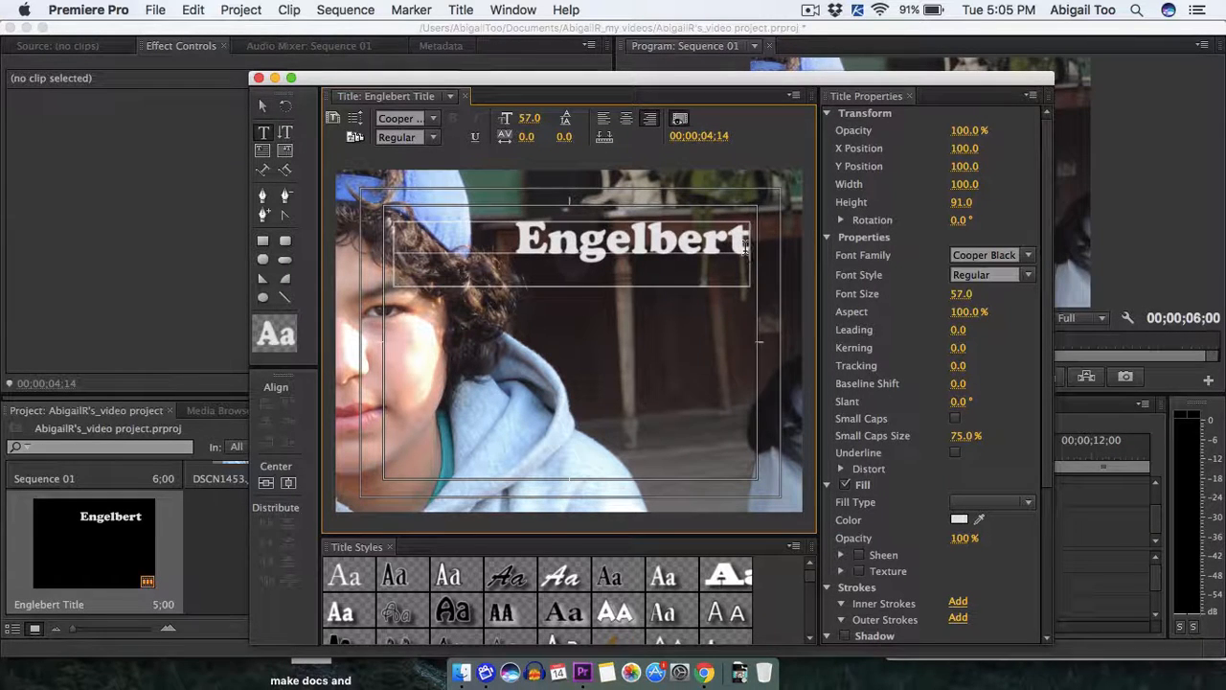
{"action": "key", "text": "Return"}
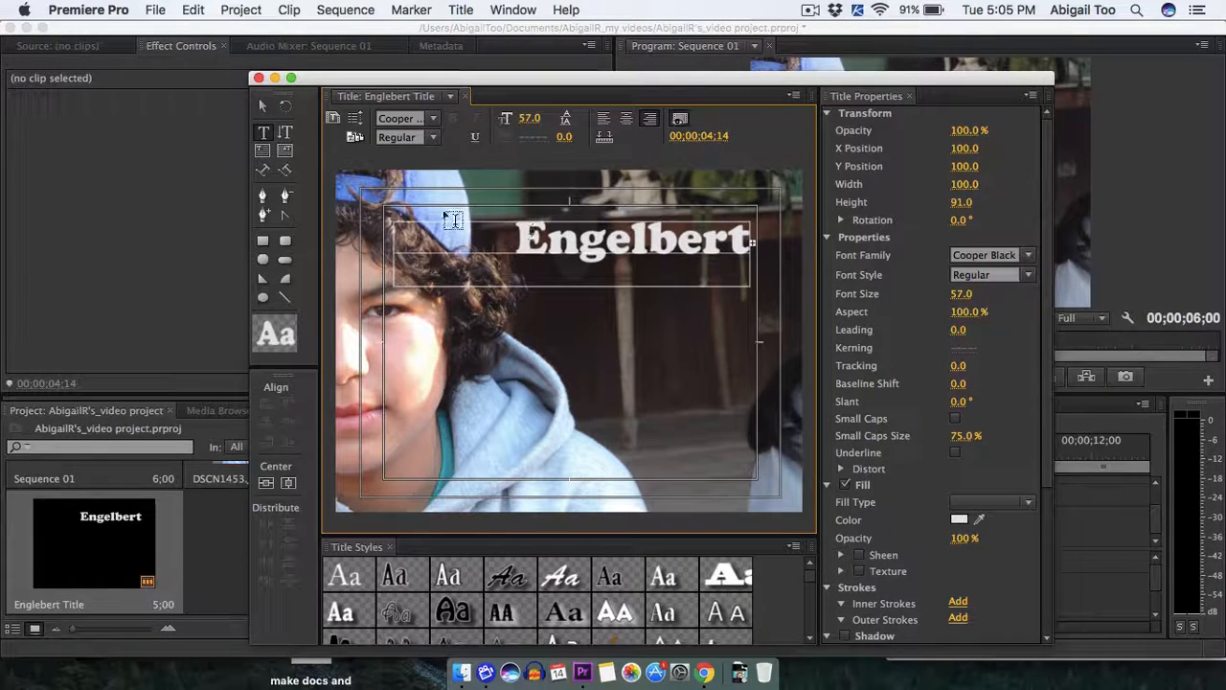
{"action": "left_click", "coordinate": [264, 107]}
{"action": "left_click", "coordinate": [264, 110]}
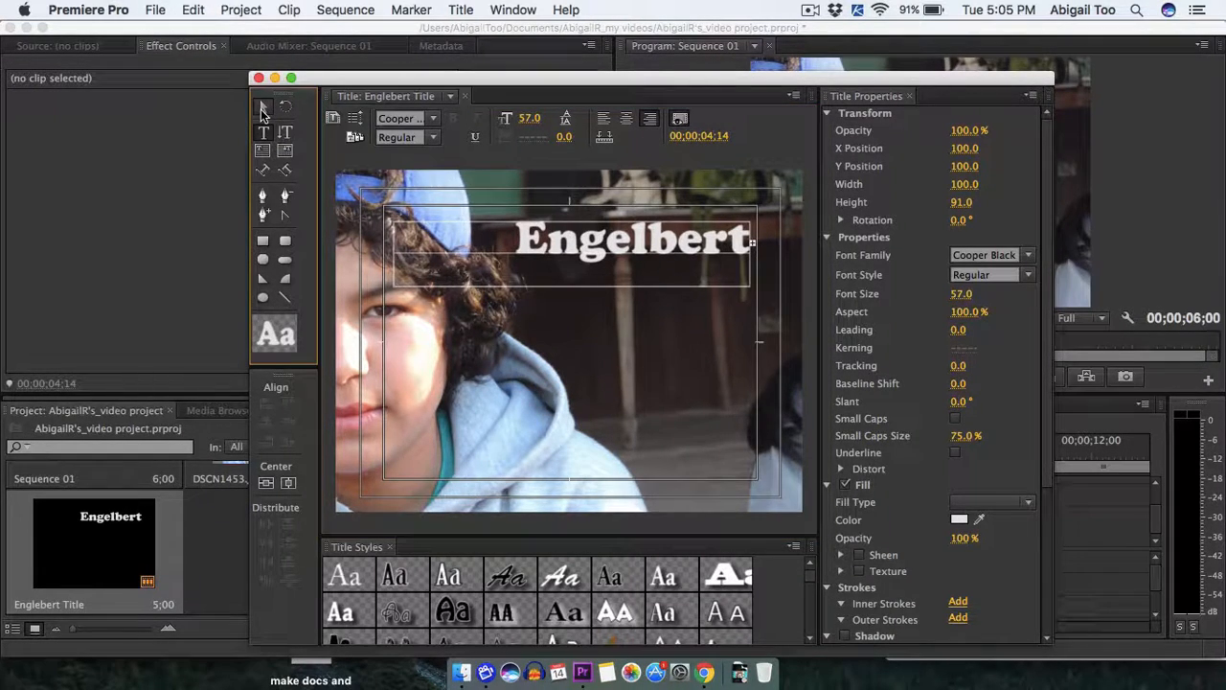
{"action": "left_click", "coordinate": [556, 287]}
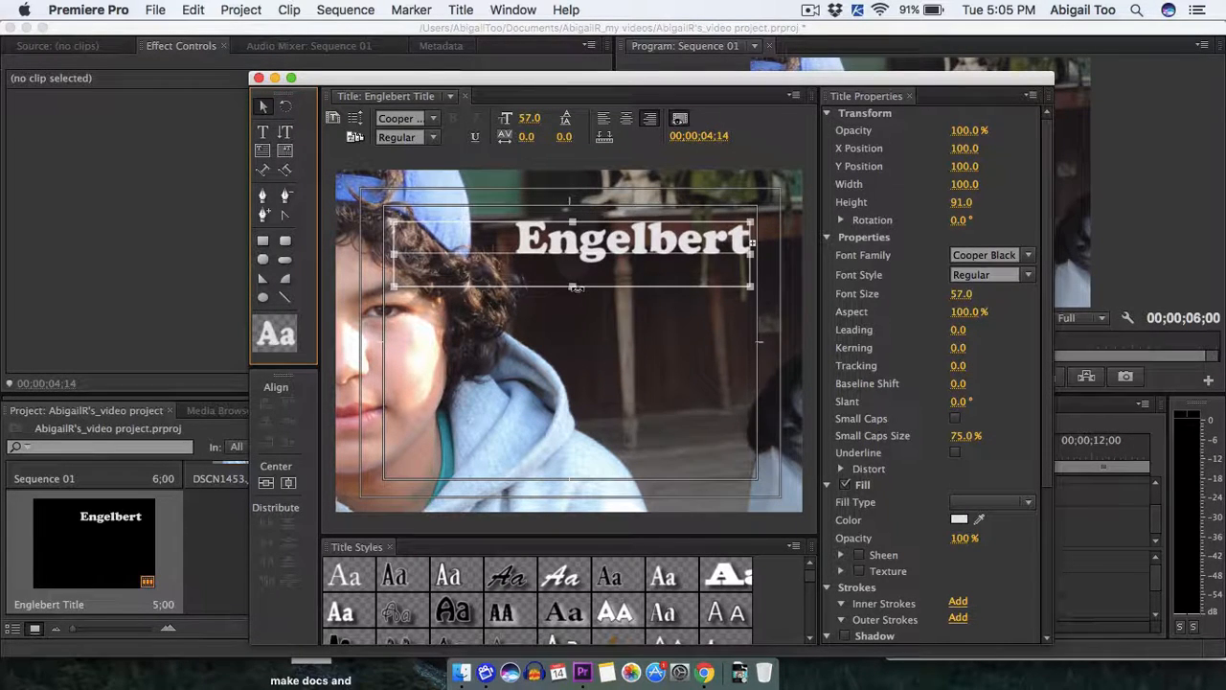
{"action": "left_click_drag", "start_coordinate": [572, 288], "coordinate": [572, 350]}
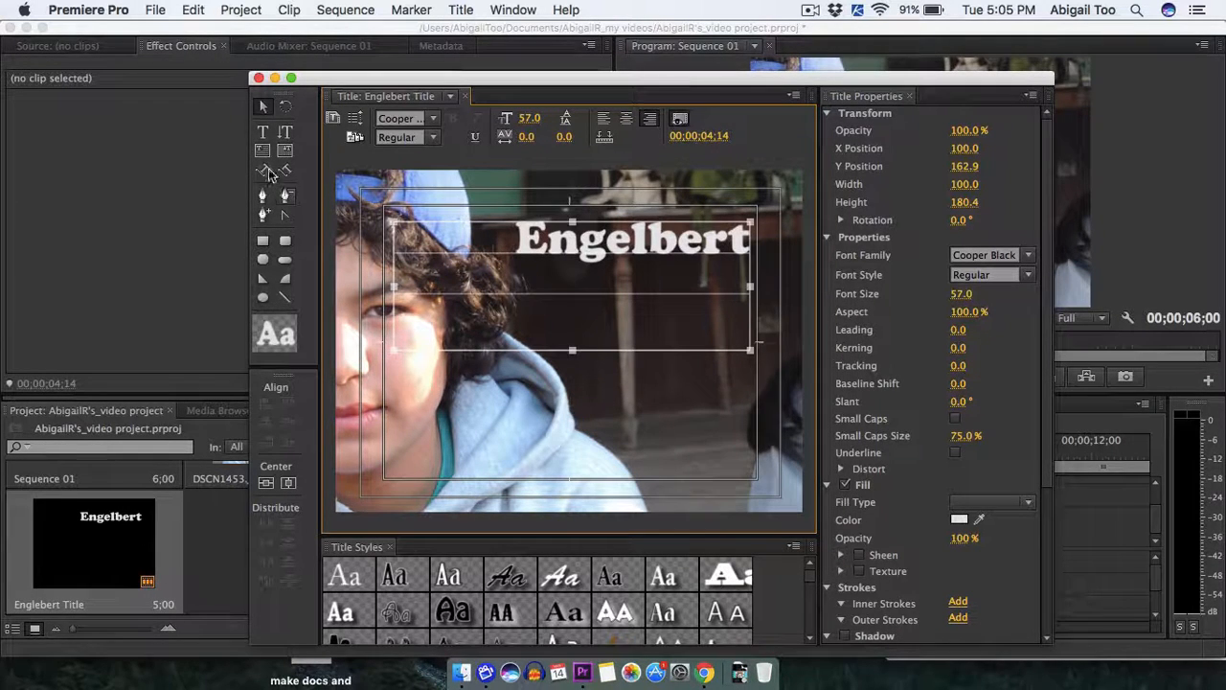
{"action": "left_click", "coordinate": [262, 133]}
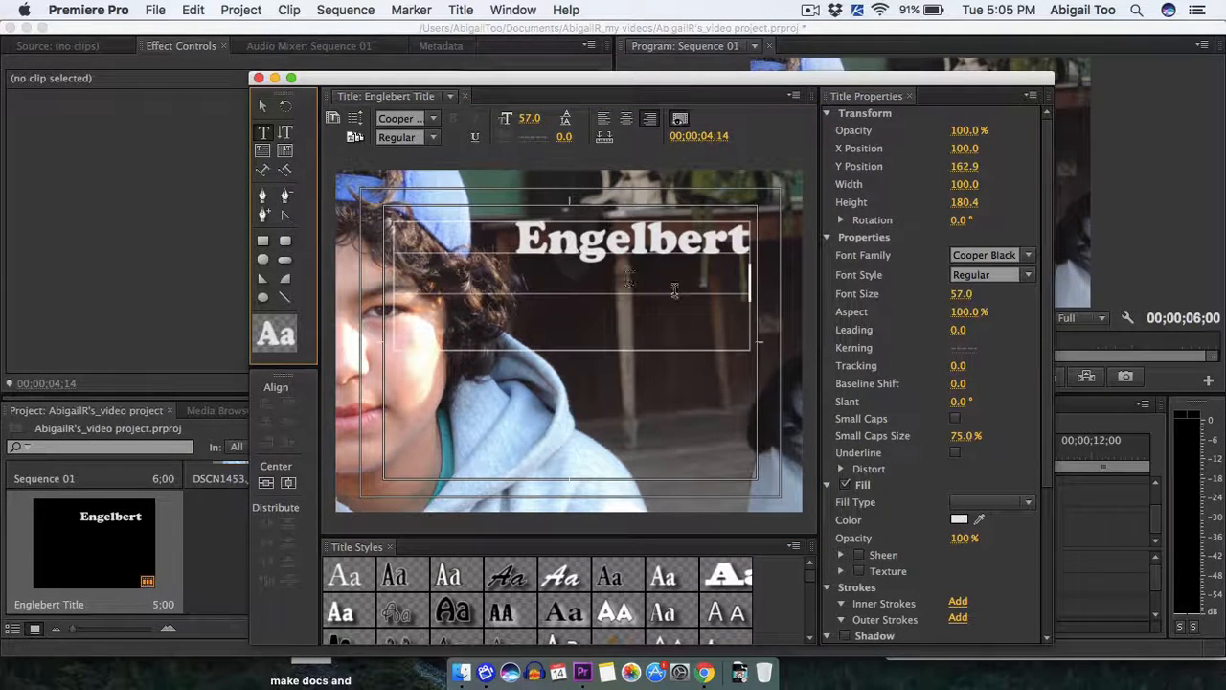
{"action": "left_click", "coordinate": [749, 283]}
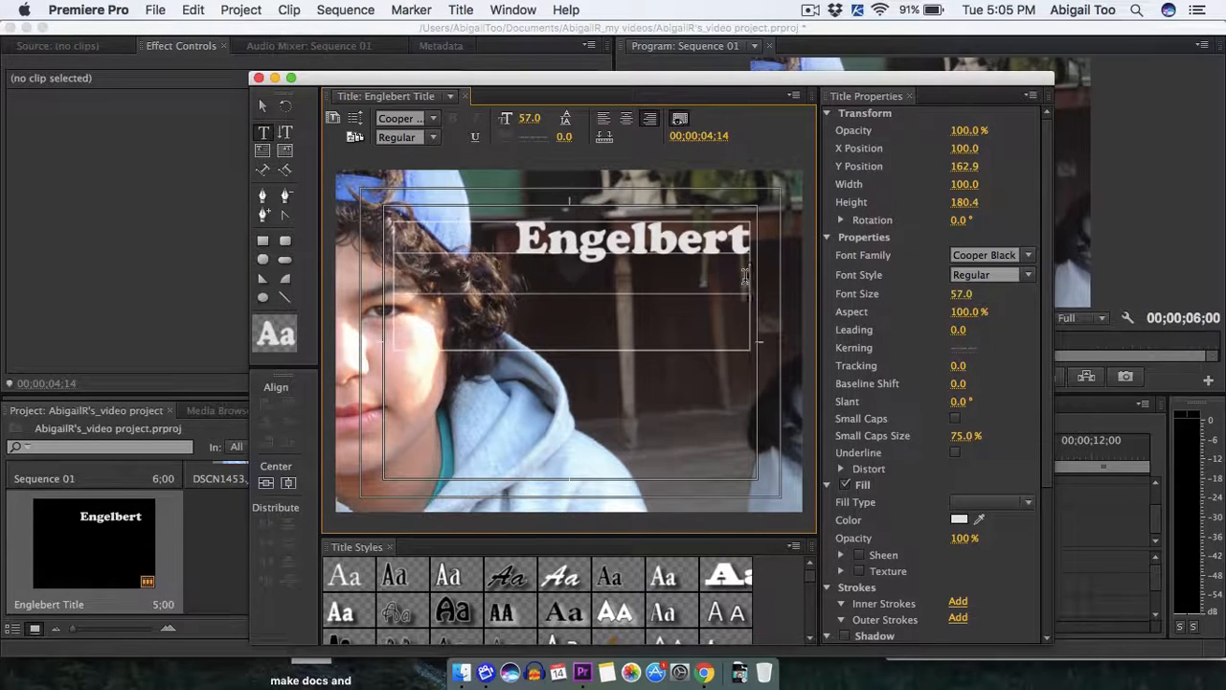
{"action": "type", "text": "vide"}
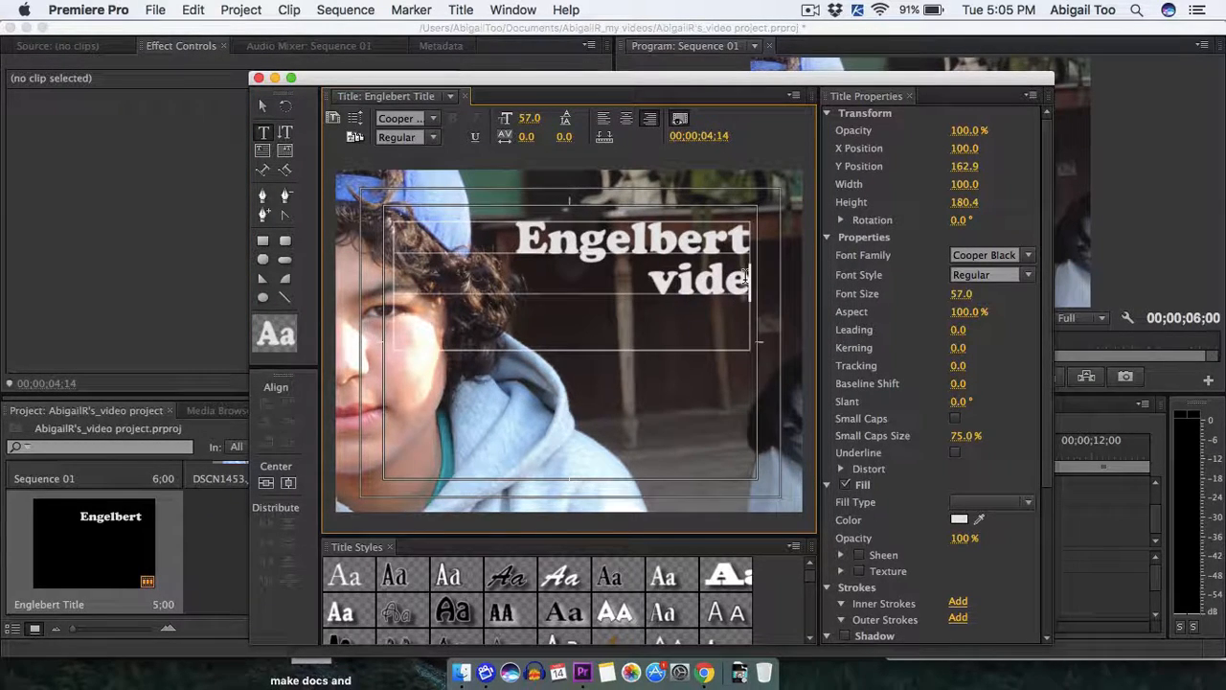
{"action": "key", "text": "BackSpace"}
{"action": "key", "text": "BackSpace"}
{"action": "key", "text": "BackSpace"}
{"action": "key", "text": "BackSpace"}
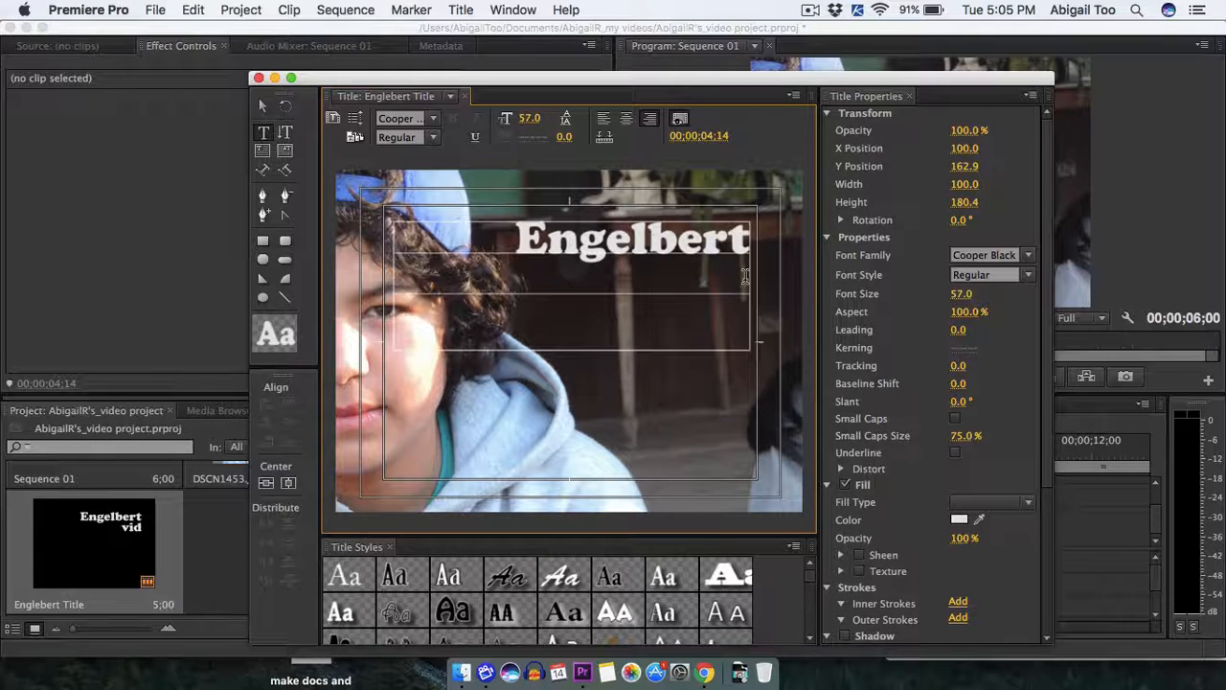
Enter "Pt. Reyes" on the title's second line.
{"action": "type", "text": "Pt."}
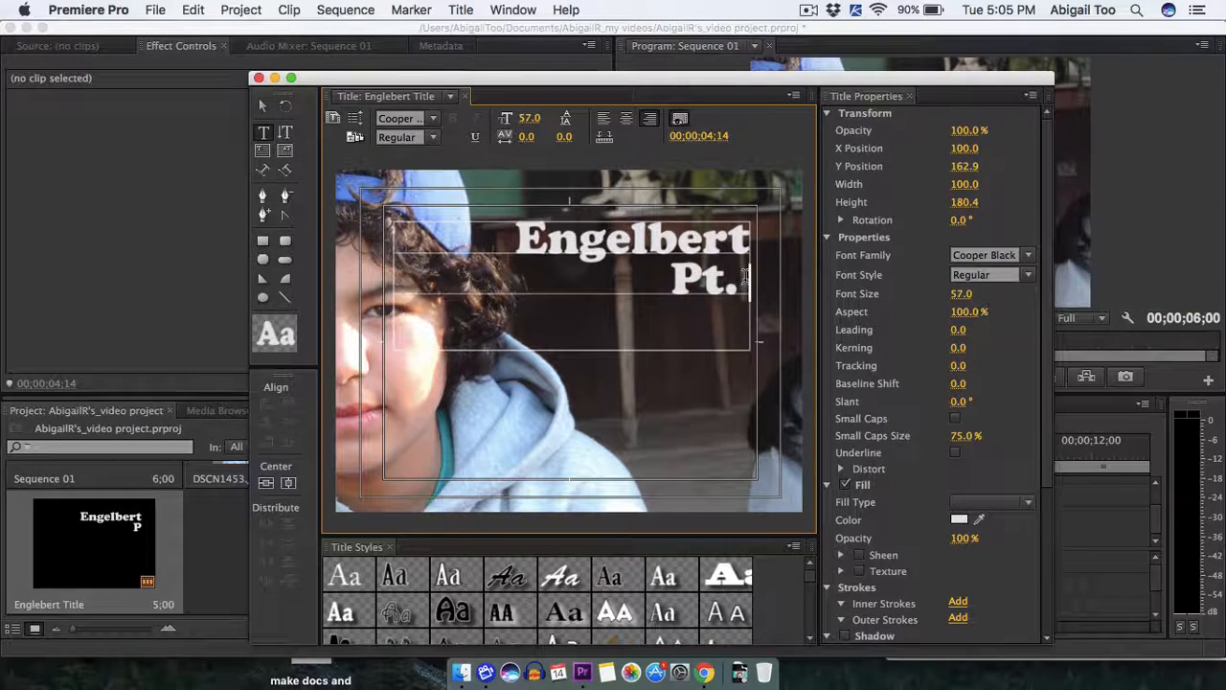
{"action": "type", "text": " Reye"}
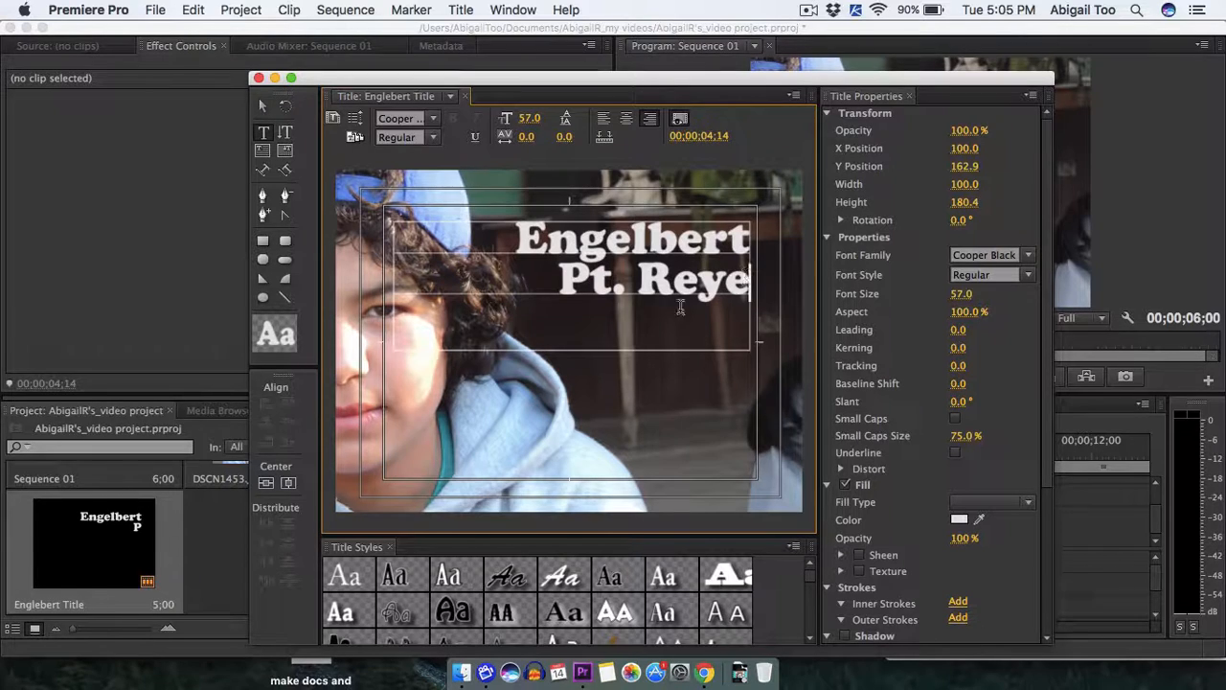
{"action": "type", "text": "s"}
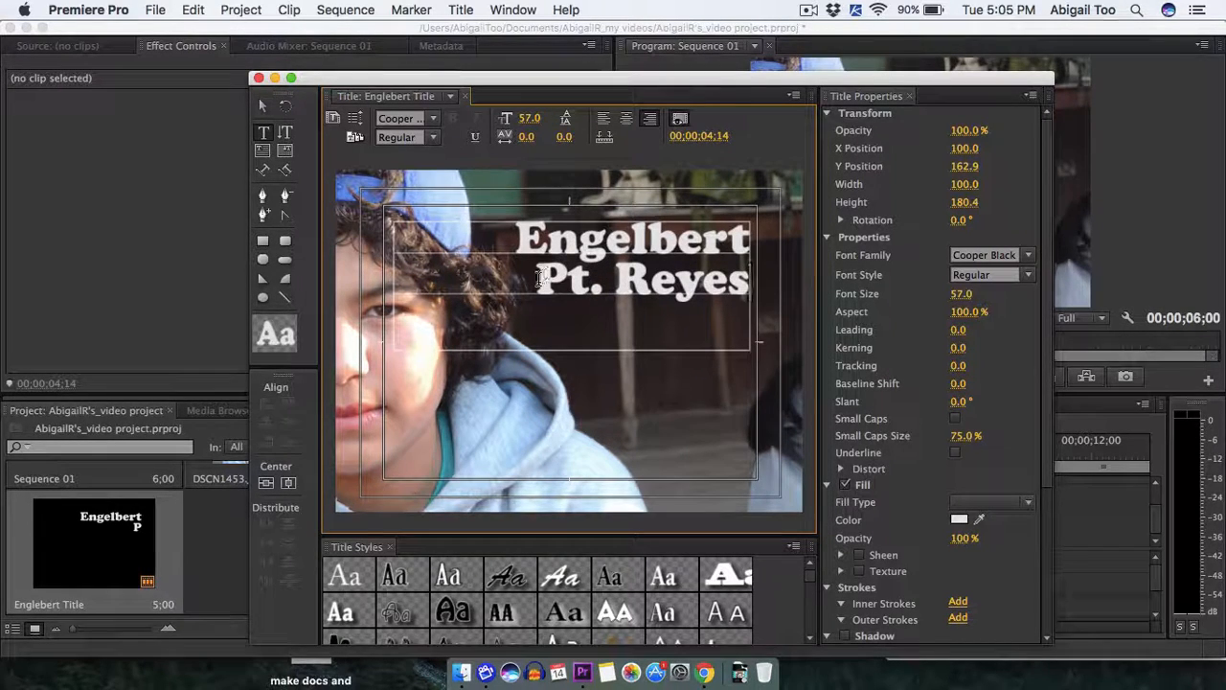
Set the font size of the title's second line, "Pt. Reyes", to 37.
{"action": "double_click", "coordinate": [627, 281]}
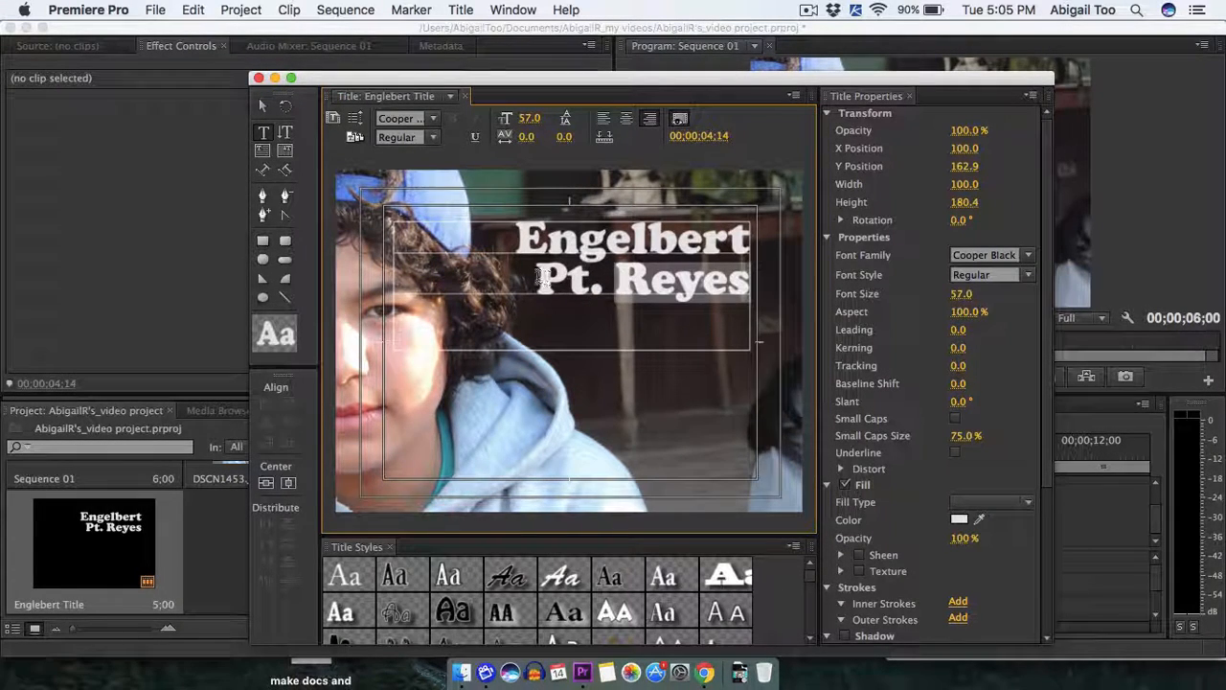
{"action": "left_click_drag", "start_coordinate": [534, 280], "coordinate": [748, 284]}
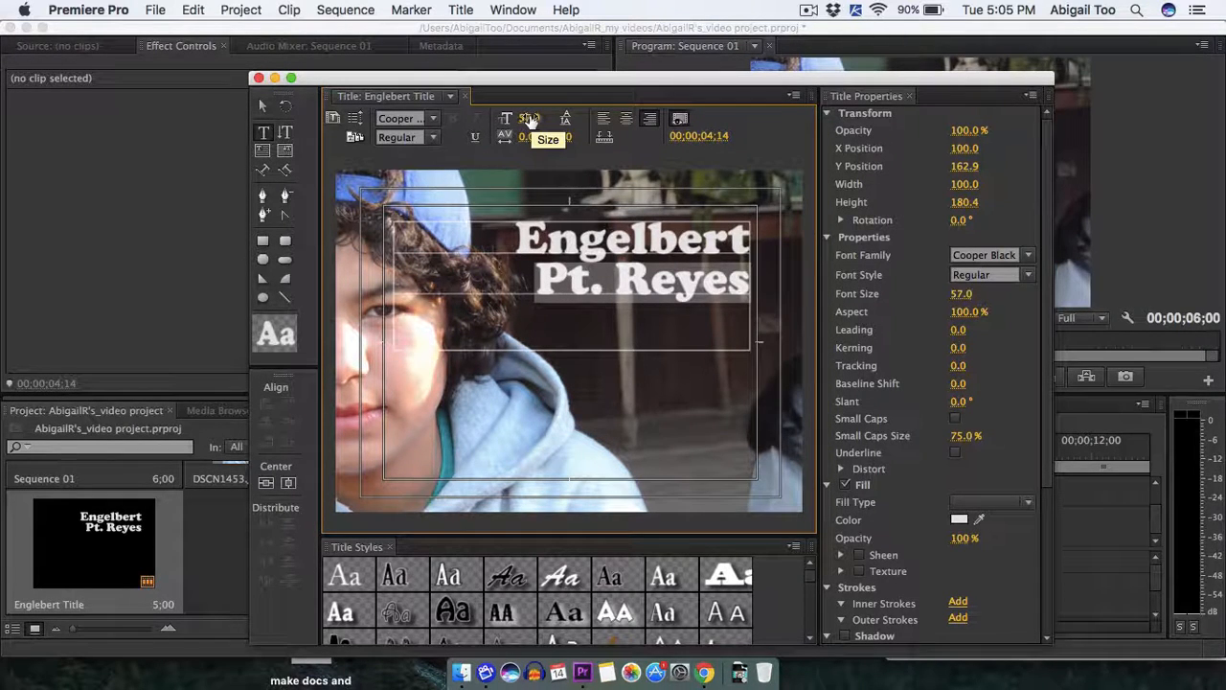
{"action": "left_click_drag", "start_coordinate": [530, 122], "coordinate": [502, 124]}
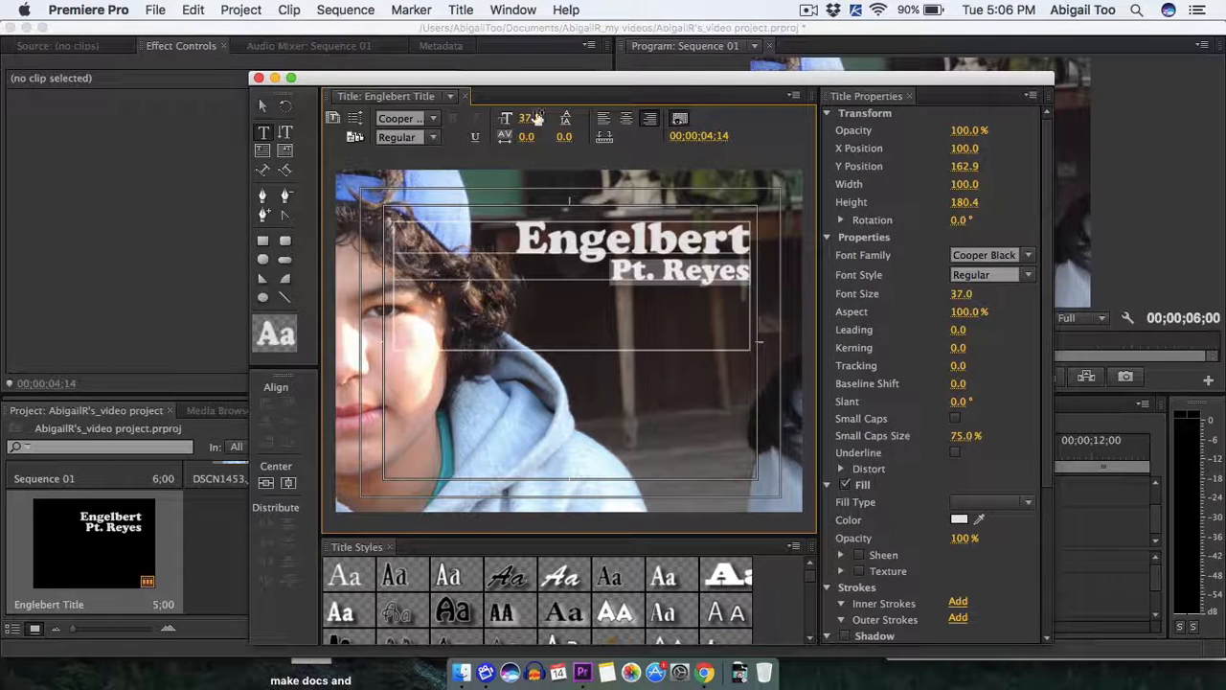
Add the word "Memory" to the end of the title's second line.
{"action": "left_click", "coordinate": [742, 272]}
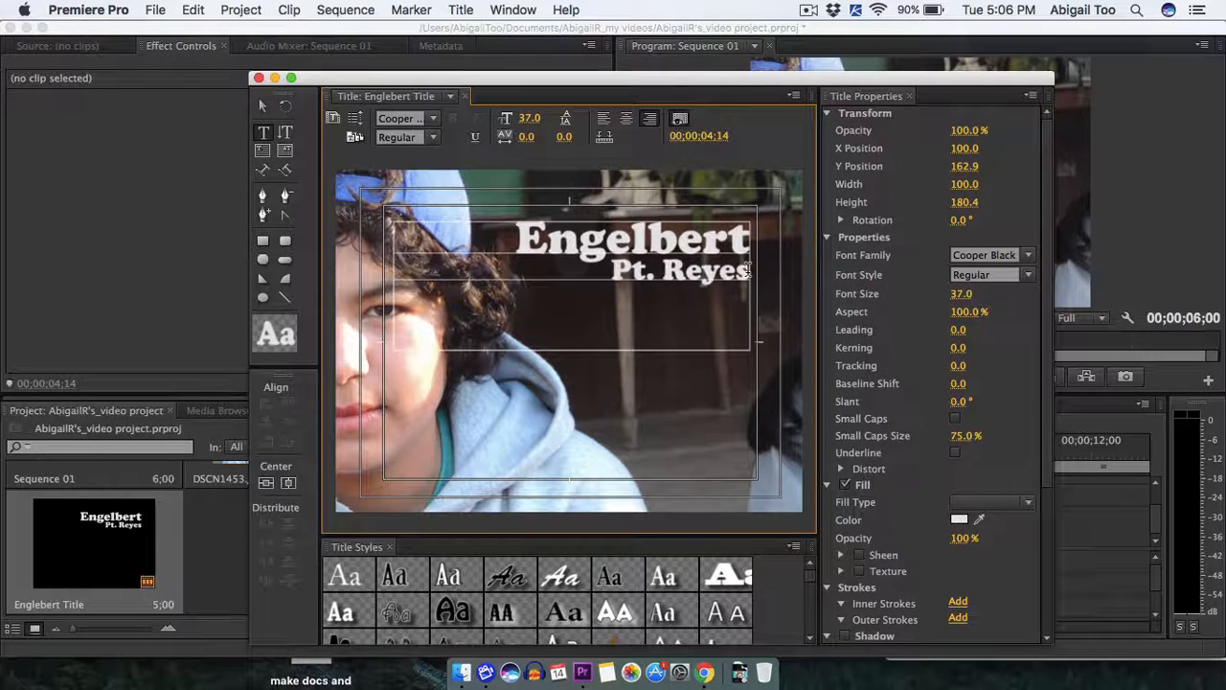
{"action": "type", "text": "Memor"}
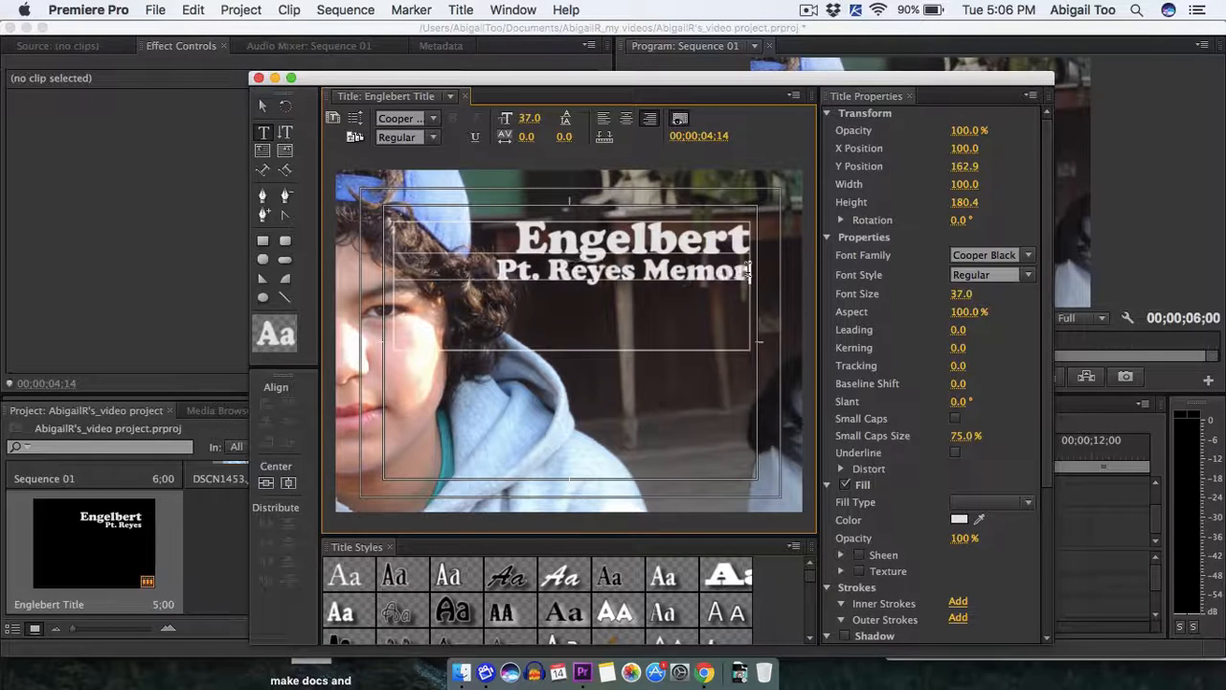
{"action": "type", "text": "y"}
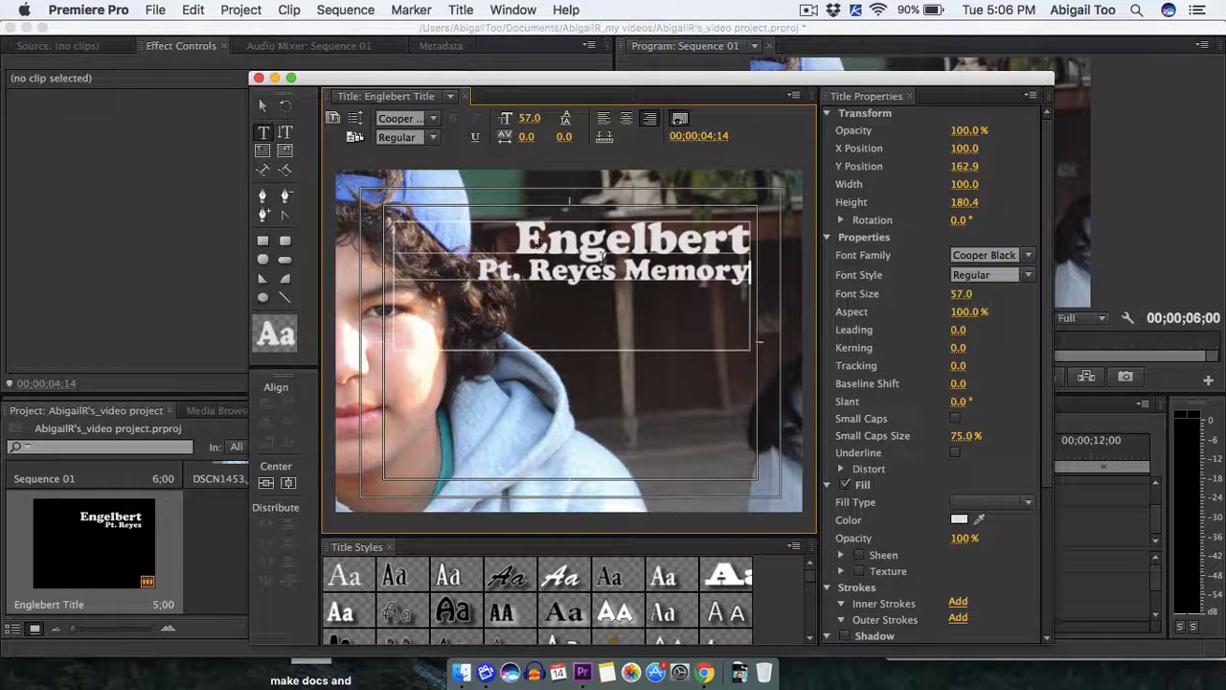
Set the leading of both title lines to 7 and close the title editor.
{"action": "left_click_drag", "start_coordinate": [603, 256], "coordinate": [753, 287]}
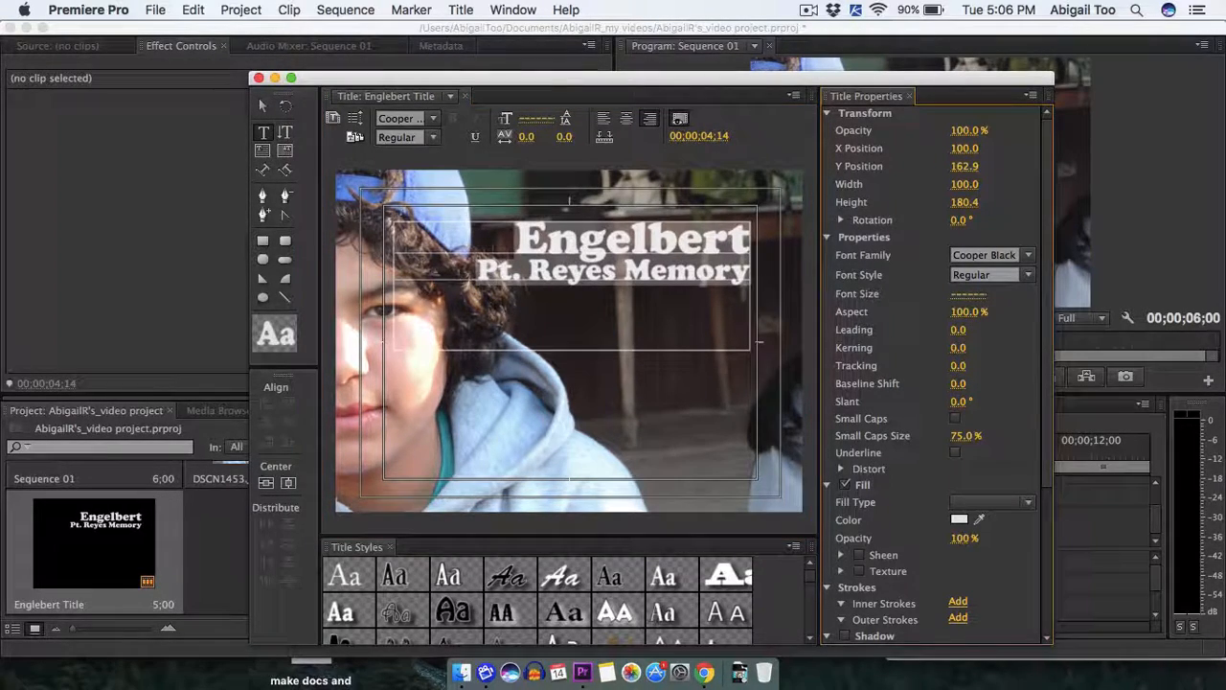
{"action": "left_click_drag", "start_coordinate": [959, 329], "coordinate": [963, 329]}
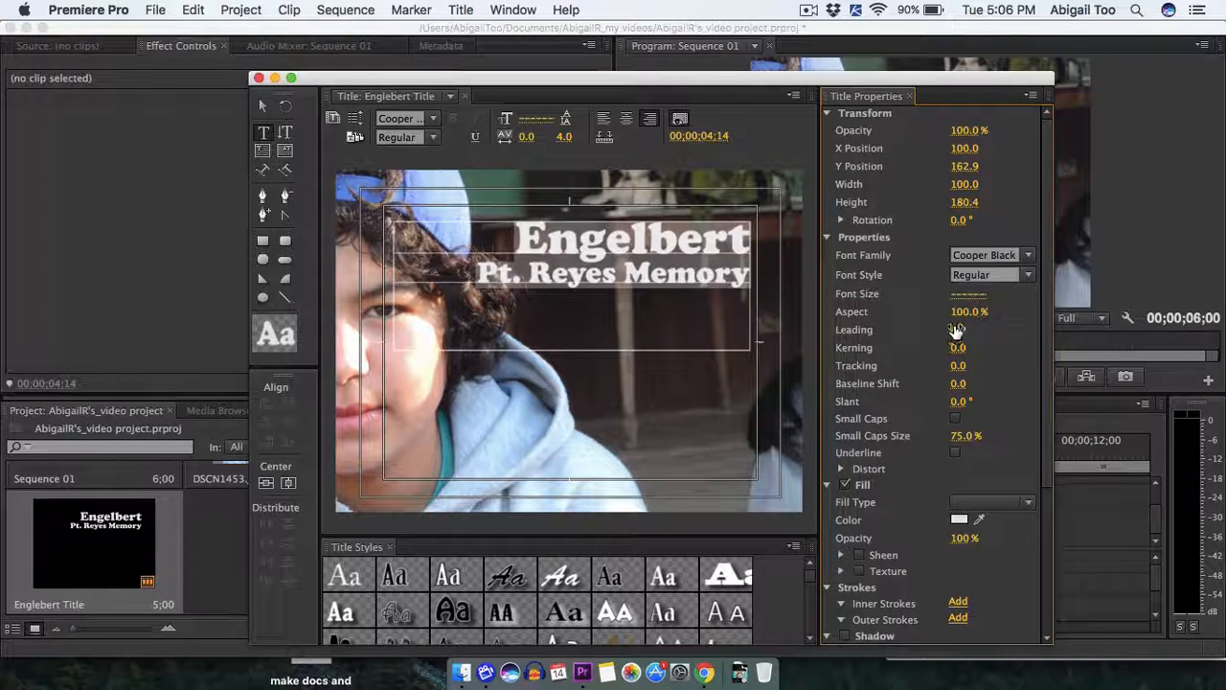
{"action": "left_click_drag", "start_coordinate": [959, 330], "coordinate": [957, 330]}
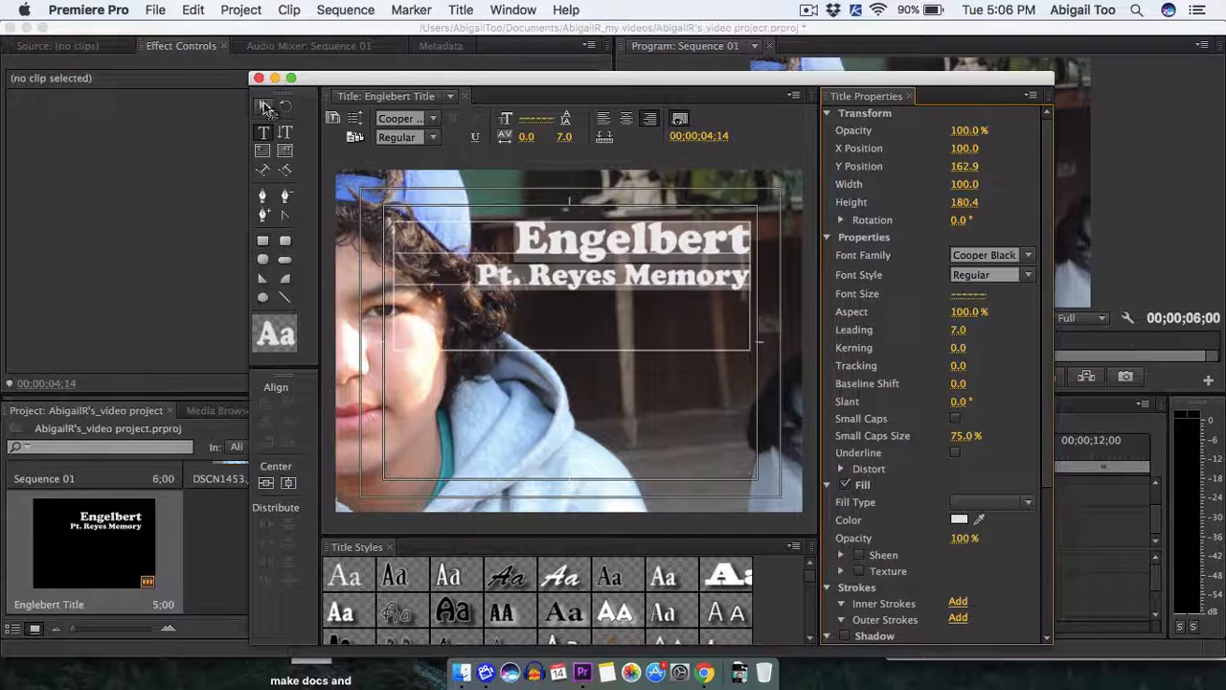
{"action": "left_click", "coordinate": [258, 79]}
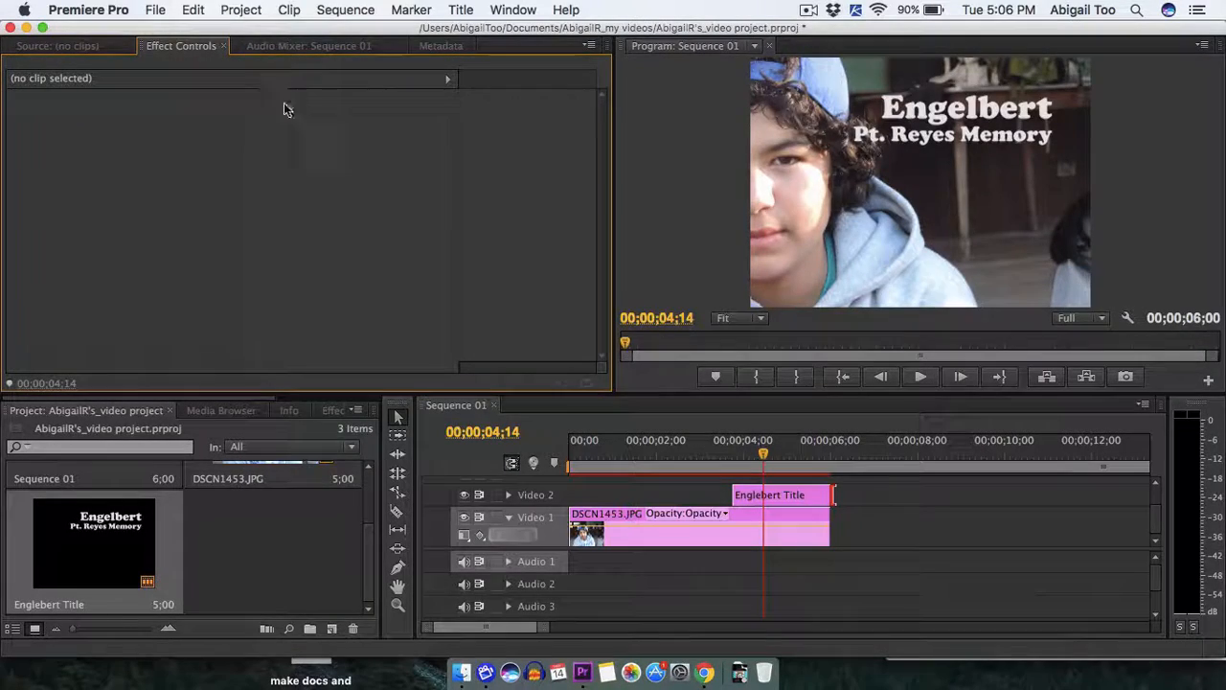